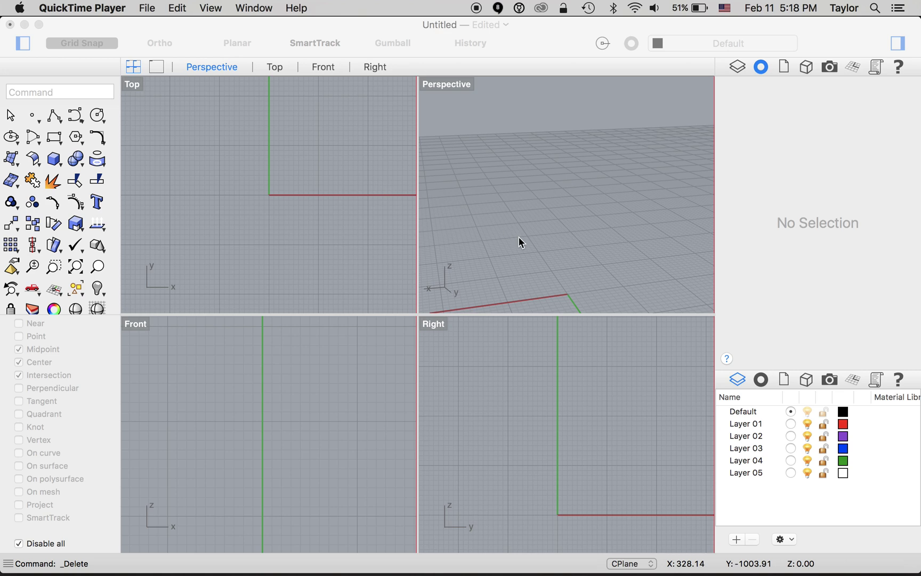
Step: Advance the Ducky tutorial in Chrome to its 'Draw the body and head' page, then return to Rhino
{"action": "key", "text": "super+Tab"}
{"action": "key", "text": "super+Tab"}
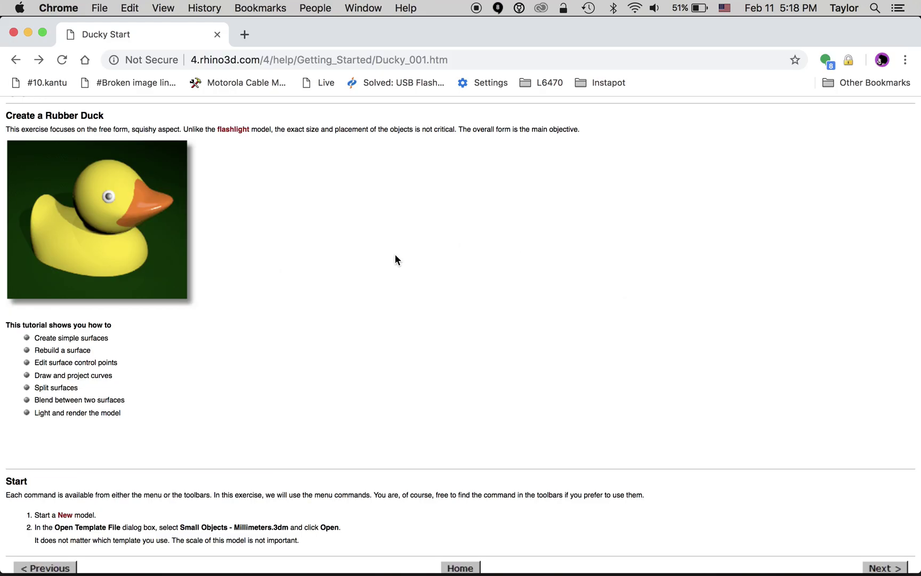
{"action": "scroll", "coordinate": [356, 211], "scroll_direction": "down", "scroll_amount": 1}
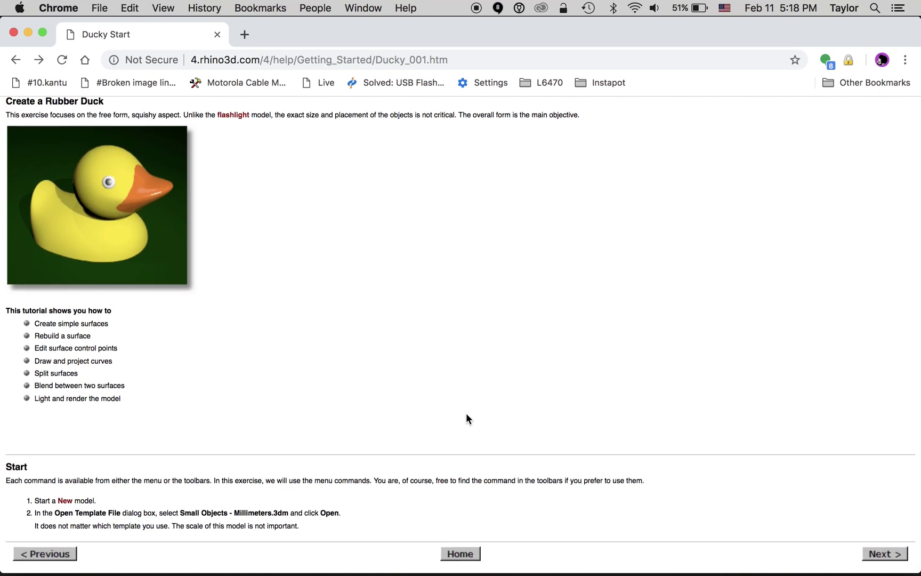
{"action": "left_click", "coordinate": [881, 552]}
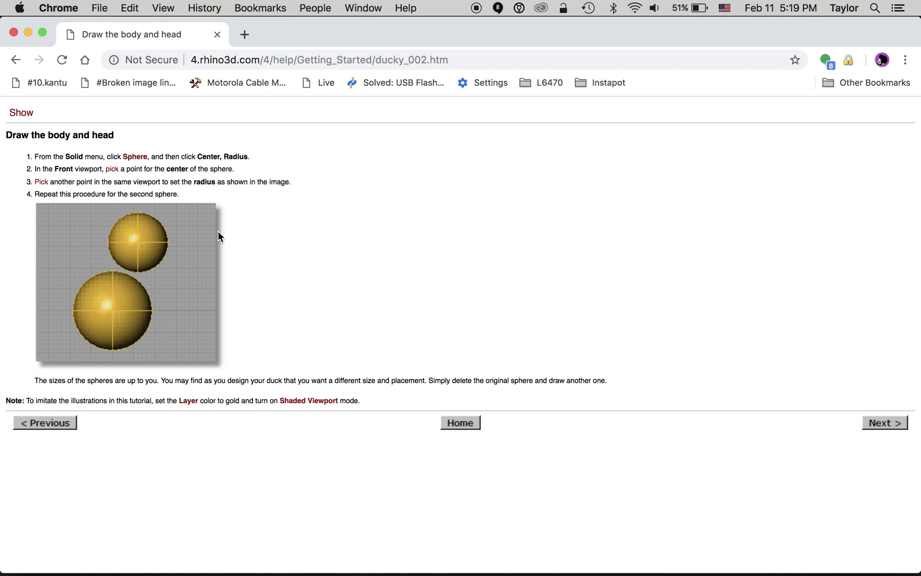
{"action": "key", "text": "super+Tab"}
{"action": "key", "text": "super+Tab"}
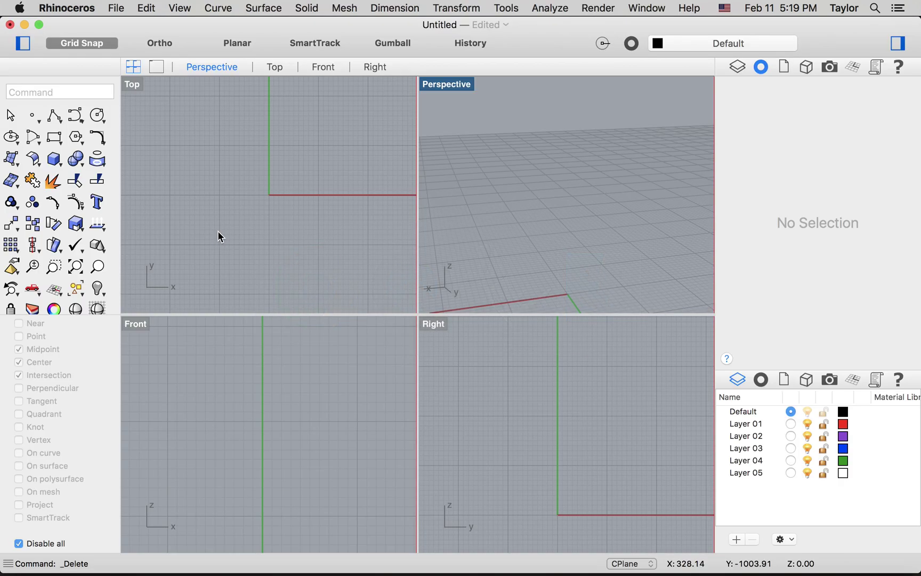
Step: With grid snap on, draw a Center, Radius sphere at the origin in the Front viewport as the duck body
{"action": "left_click", "coordinate": [54, 166]}
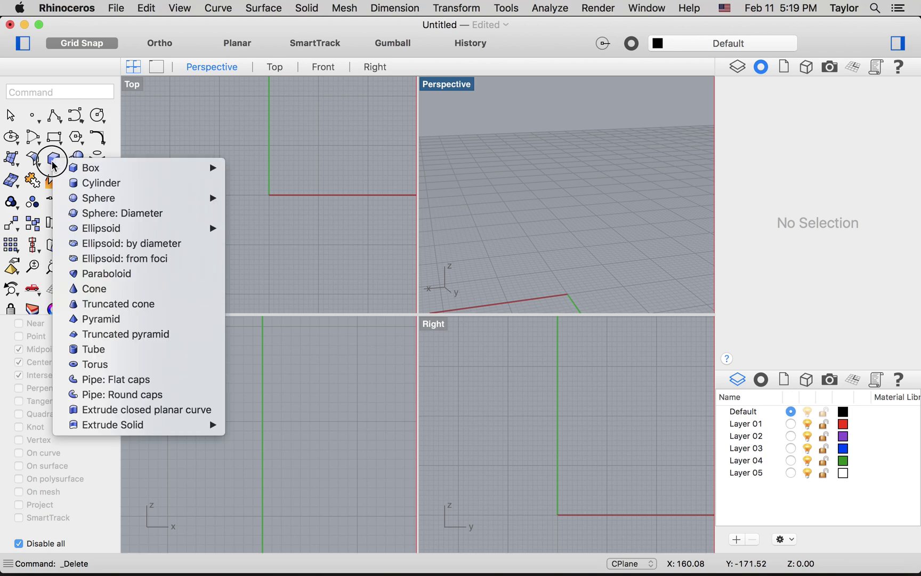
{"action": "mouse_move", "coordinate": [88, 198]}
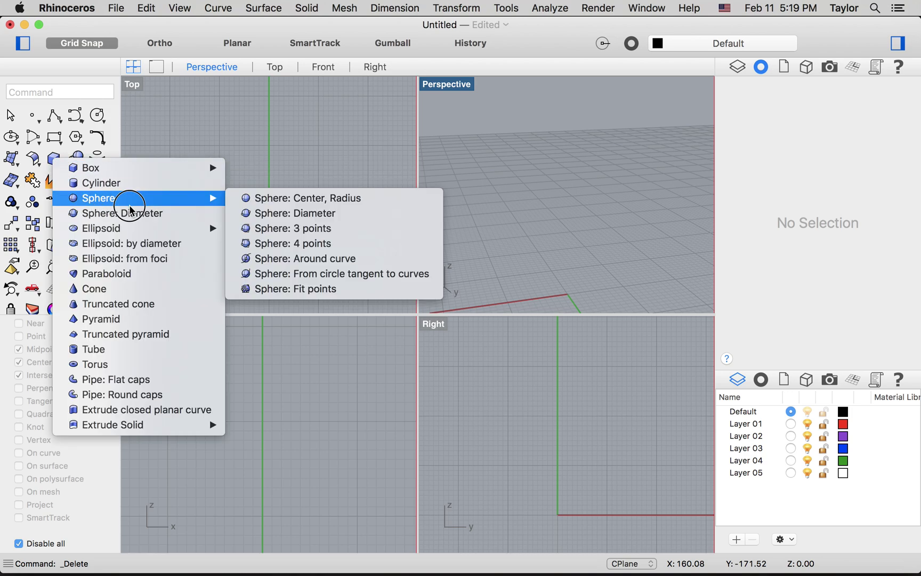
{"action": "left_click", "coordinate": [253, 199]}
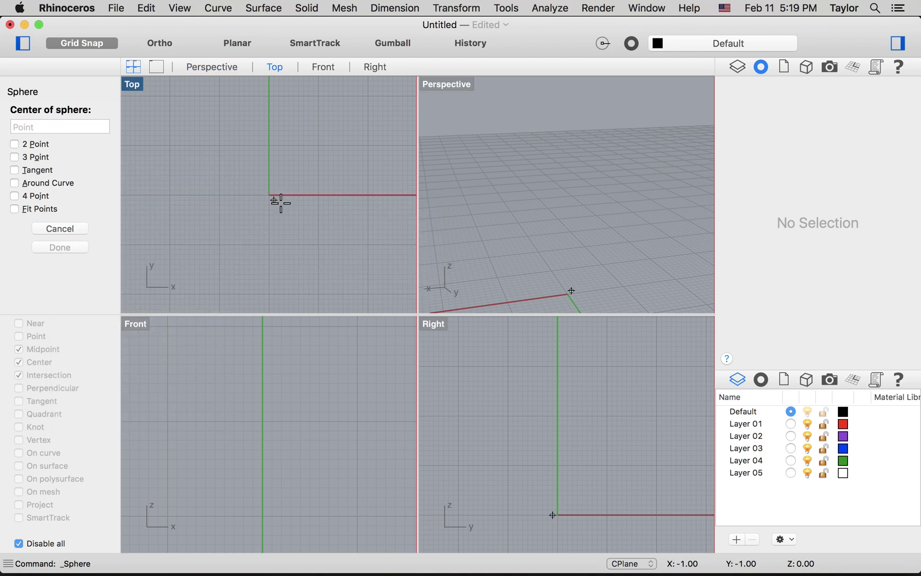
{"action": "scroll", "coordinate": [254, 431], "scroll_direction": "down", "scroll_amount": 5}
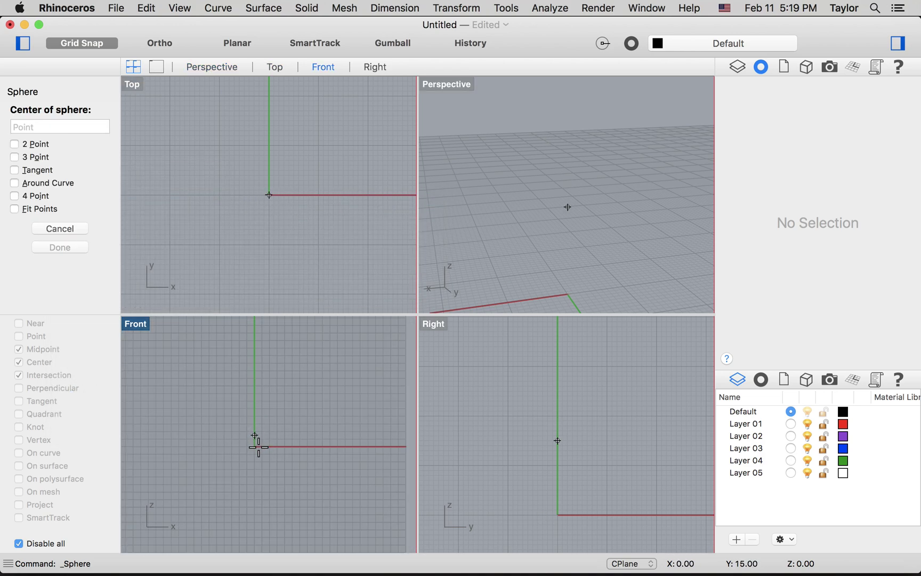
{"action": "scroll", "coordinate": [256, 449], "scroll_direction": "down", "scroll_amount": 3}
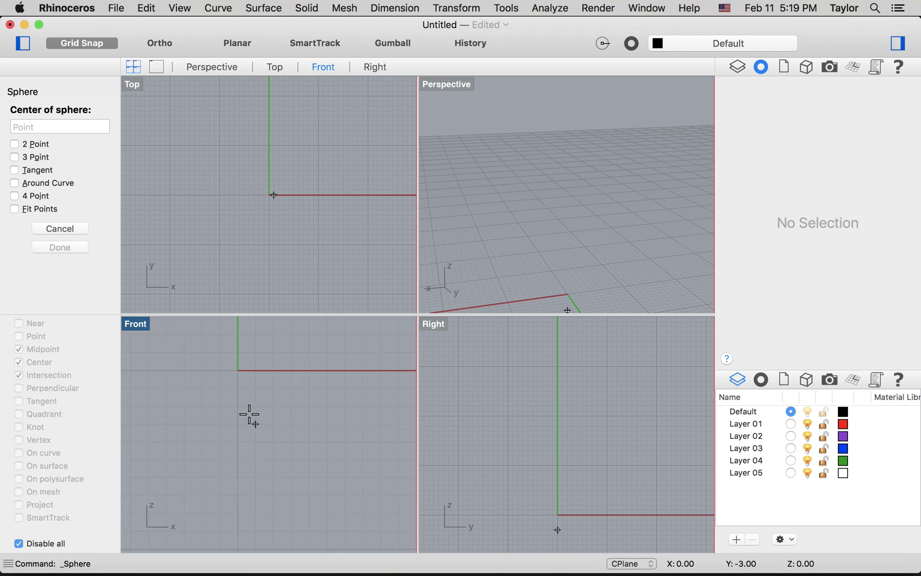
{"action": "left_click", "coordinate": [107, 41]}
{"action": "left_click", "coordinate": [236, 369]}
{"action": "scroll", "coordinate": [238, 381], "scroll_direction": "down", "scroll_amount": 3}
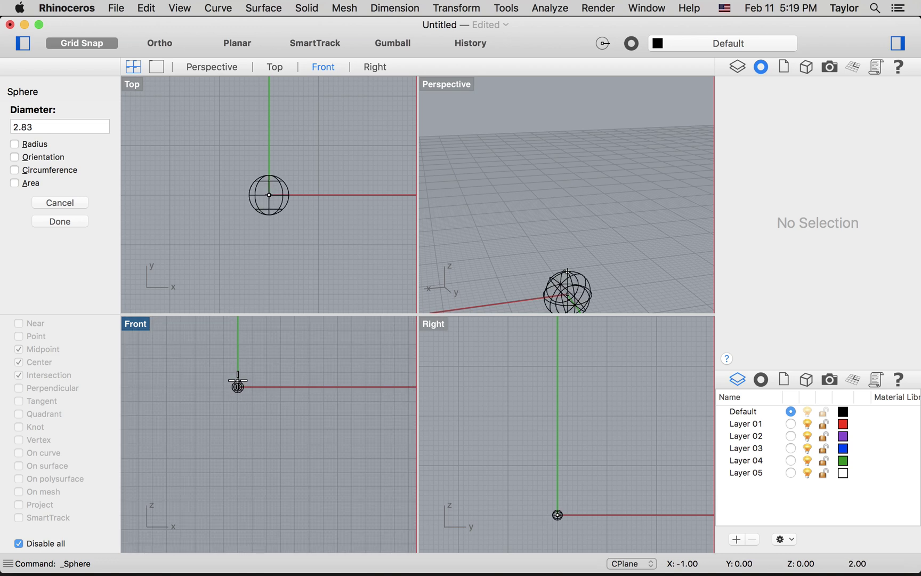
{"action": "scroll", "coordinate": [238, 383], "scroll_direction": "up", "scroll_amount": 5}
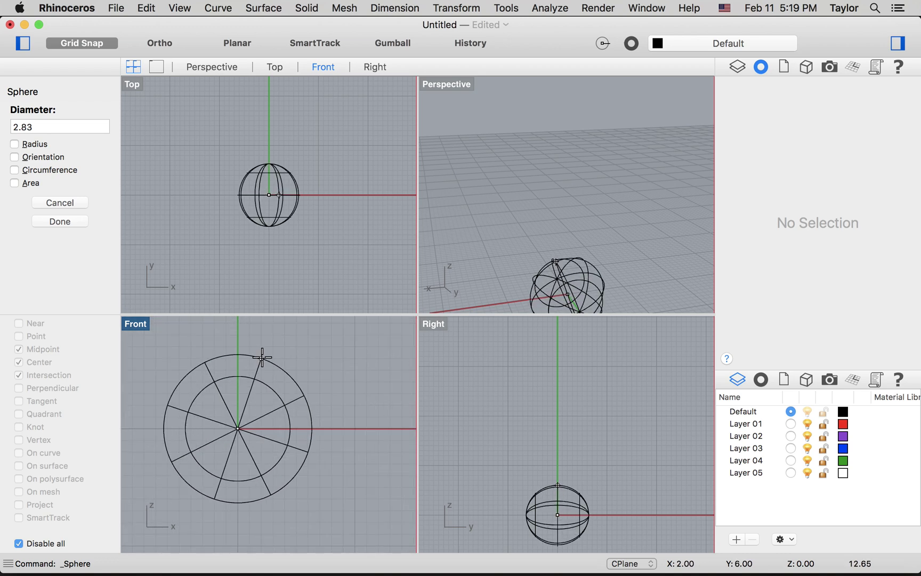
{"action": "left_click", "coordinate": [240, 347]}
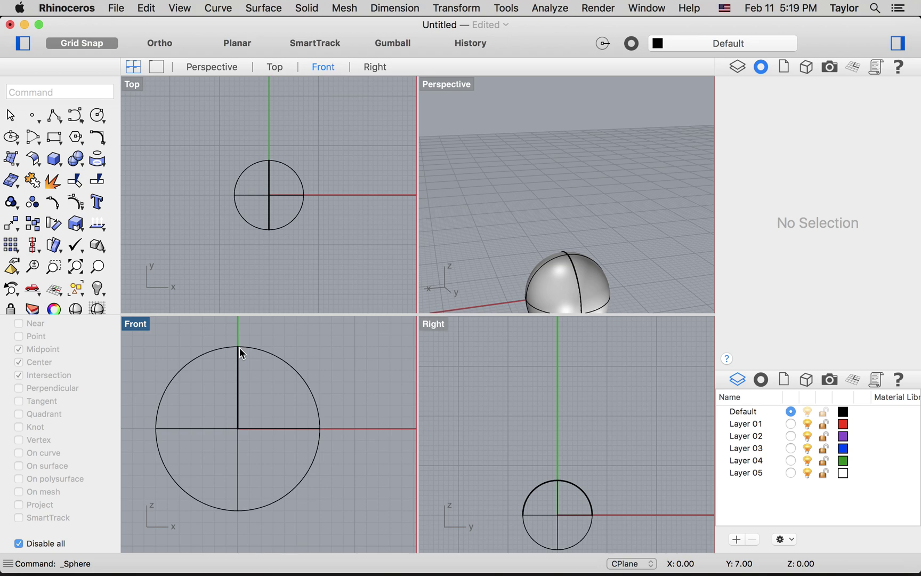
{"action": "scroll", "coordinate": [240, 347], "scroll_direction": "down", "scroll_amount": 5}
{"action": "scroll", "coordinate": [255, 330], "scroll_direction": "up", "scroll_amount": 5}
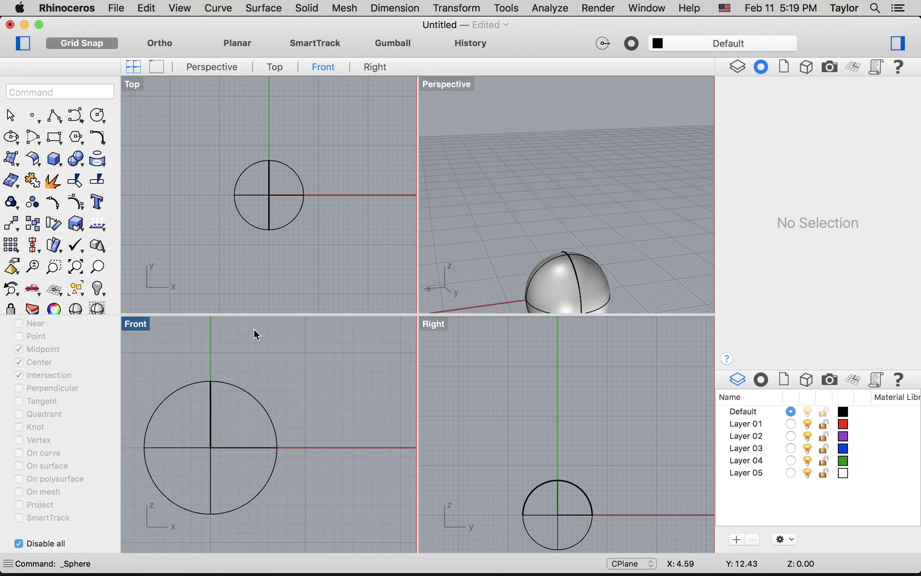
Step: Draw a smaller head sphere above the body, then drag it slightly to the right
{"action": "key", "text": "Return"}
{"action": "left_click", "coordinate": [252, 353]}
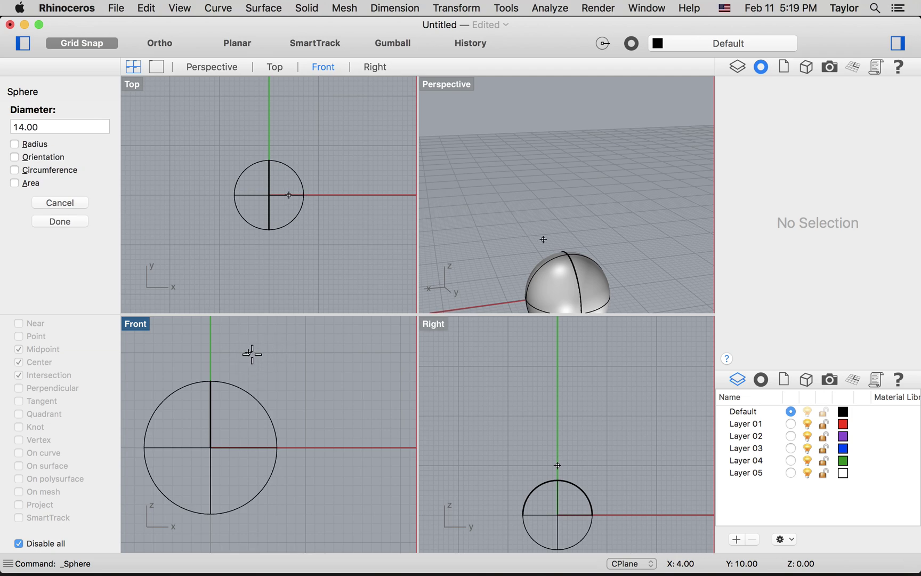
{"action": "left_click", "coordinate": [275, 379]}
{"action": "scroll", "coordinate": [262, 377], "scroll_direction": "up", "scroll_amount": 3}
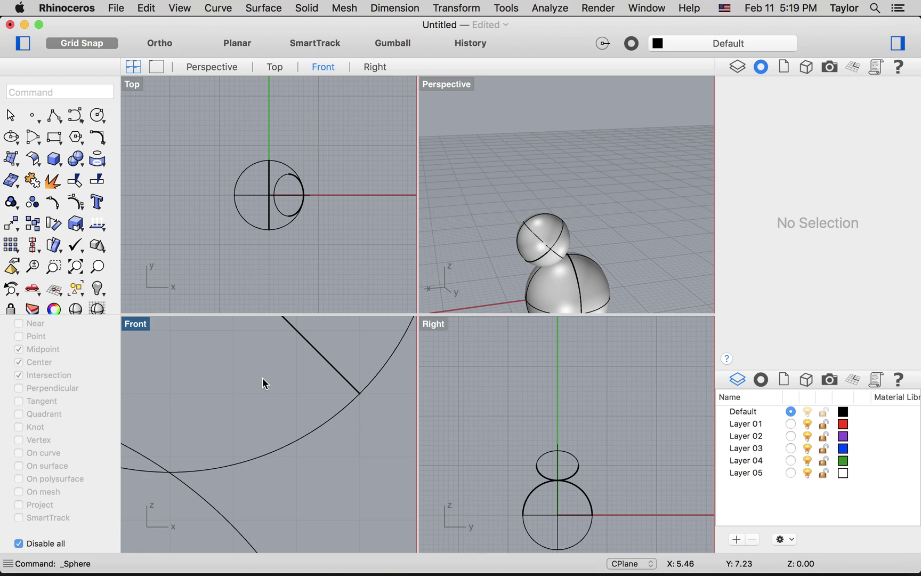
{"action": "scroll", "coordinate": [261, 377], "scroll_direction": "down", "scroll_amount": 4}
{"action": "left_click", "coordinate": [263, 373]}
{"action": "mouse_move", "coordinate": [255, 363]}
{"action": "left_mouse_down"}
{"action": "mouse_move", "coordinate": [268, 366]}
{"action": "mouse_move", "coordinate": [261, 354]}
{"action": "left_mouse_up"}
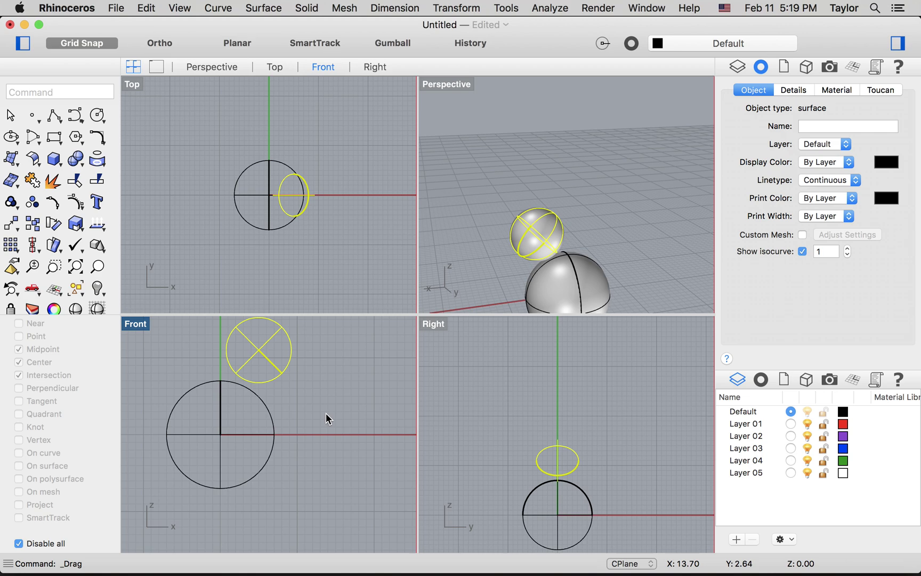
Step: Clear the selection, advance the tutorial to the 'Edit the body' page, then return to Rhino
{"action": "key", "text": "Escape"}
{"action": "key", "text": "super+Tab"}
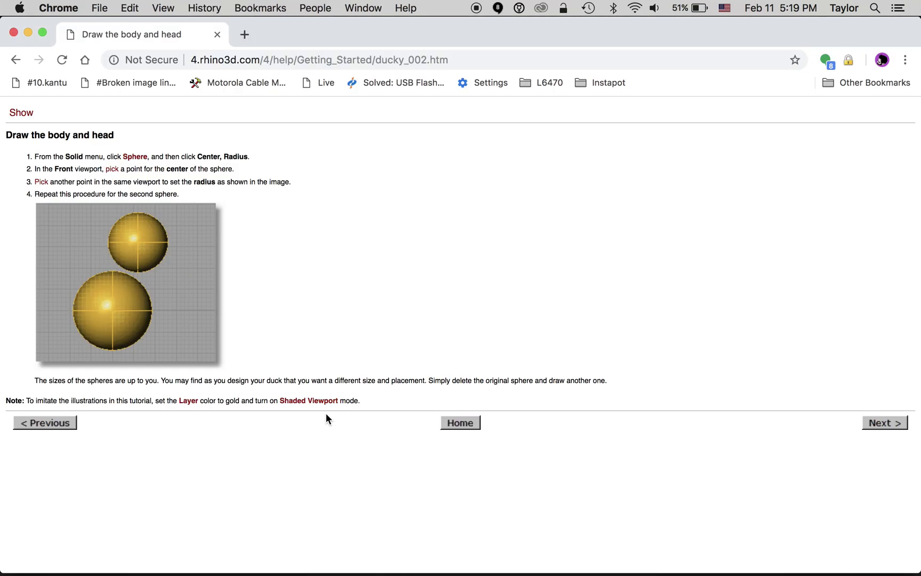
{"action": "left_click", "coordinate": [884, 423]}
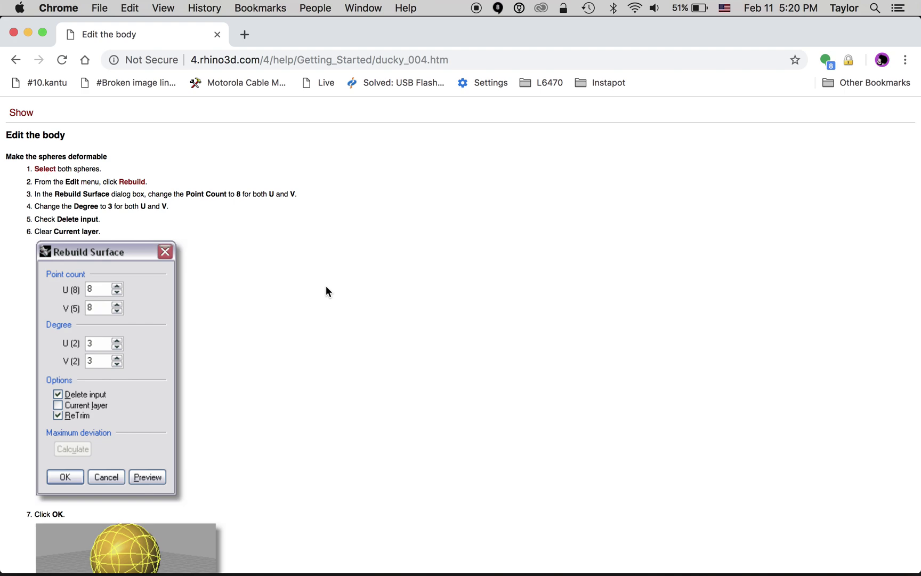
{"action": "key", "text": "super+Tab"}
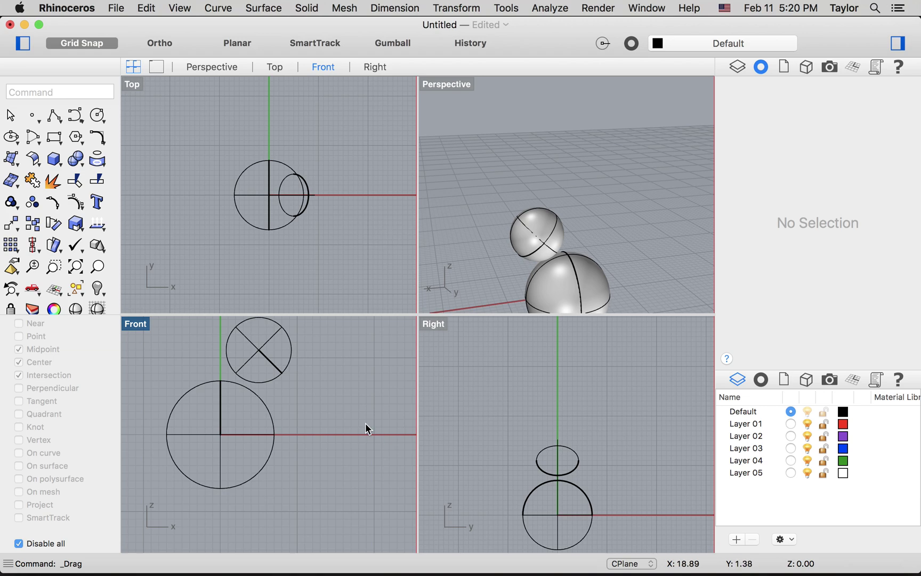
Step: Rebuild the body sphere with the Rebuild command to 8 points at degree 3
{"action": "left_click", "coordinate": [222, 430]}
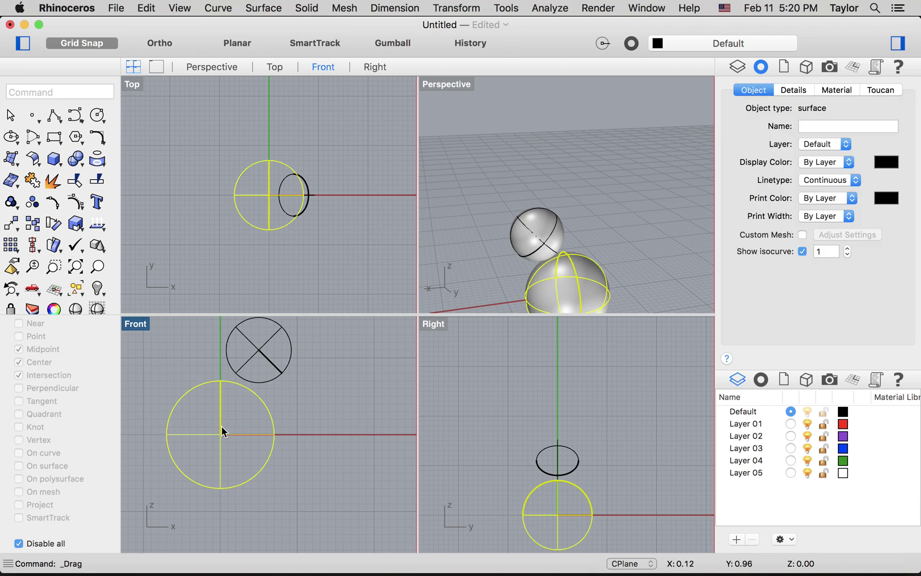
{"action": "type", "text": "Rebuild"}
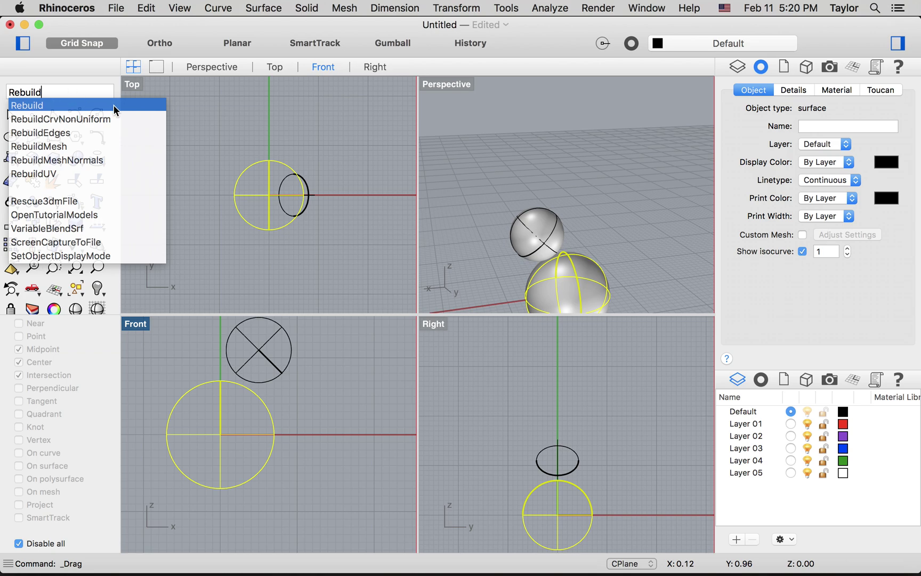
{"action": "left_click", "coordinate": [93, 105]}
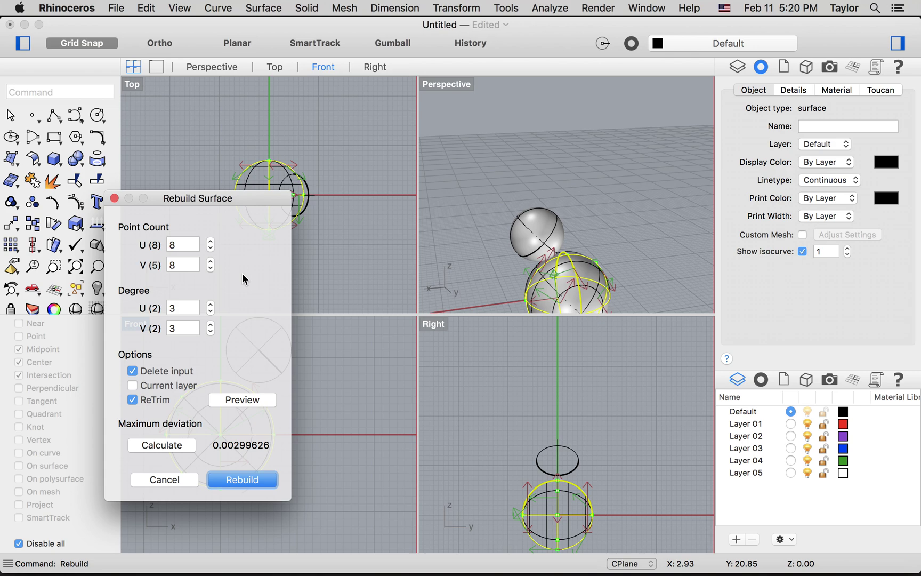
{"action": "left_click", "coordinate": [241, 480]}
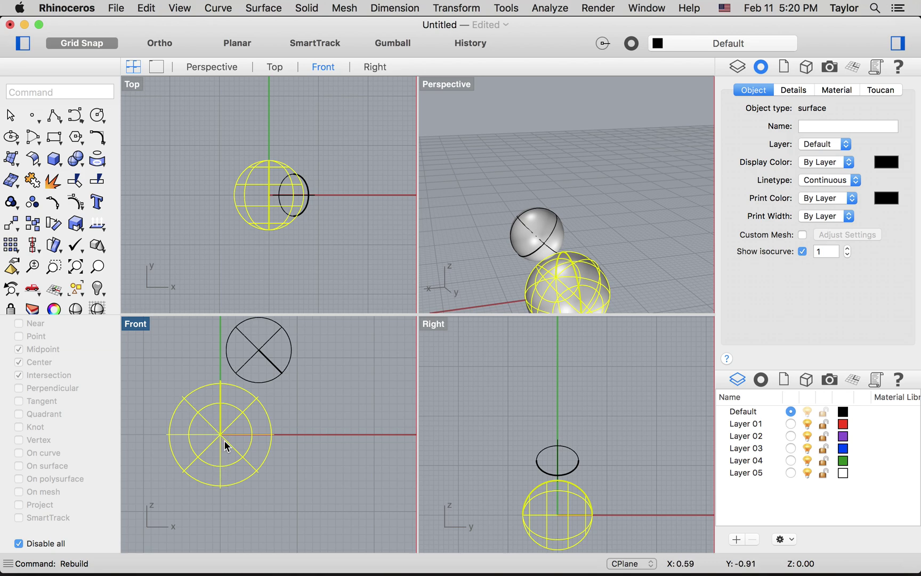
Step: Apply the same degree-3 rebuild to the head sphere
{"action": "left_click", "coordinate": [258, 353]}
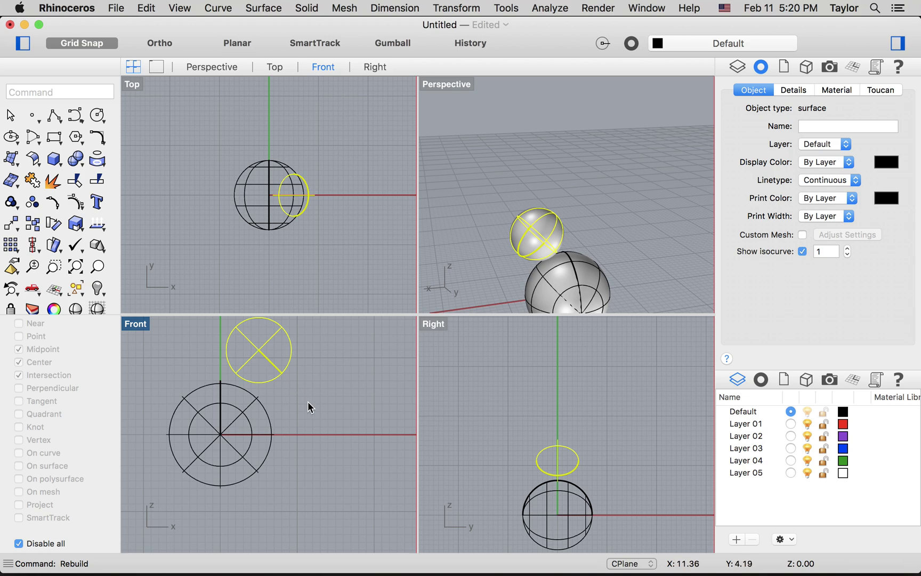
{"action": "key", "text": "Return"}
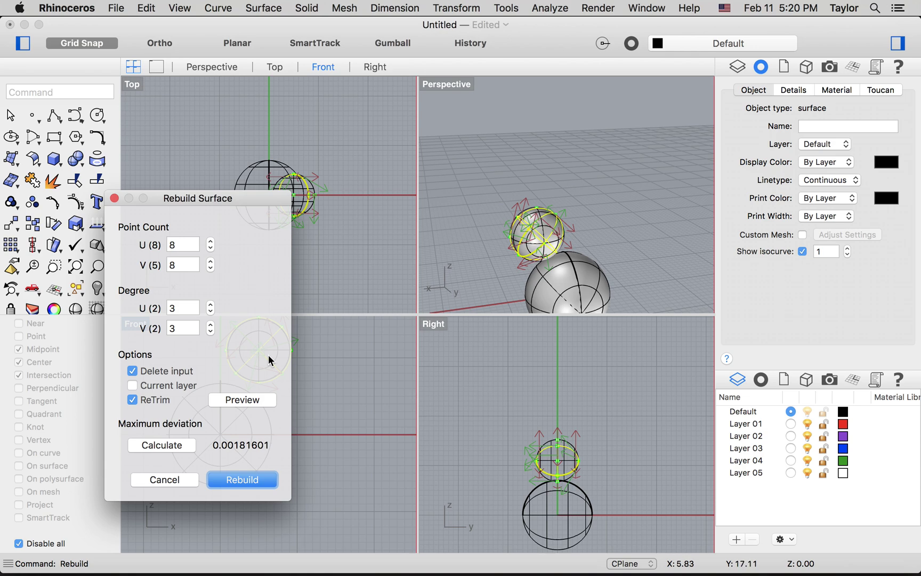
{"action": "left_click", "coordinate": [241, 478]}
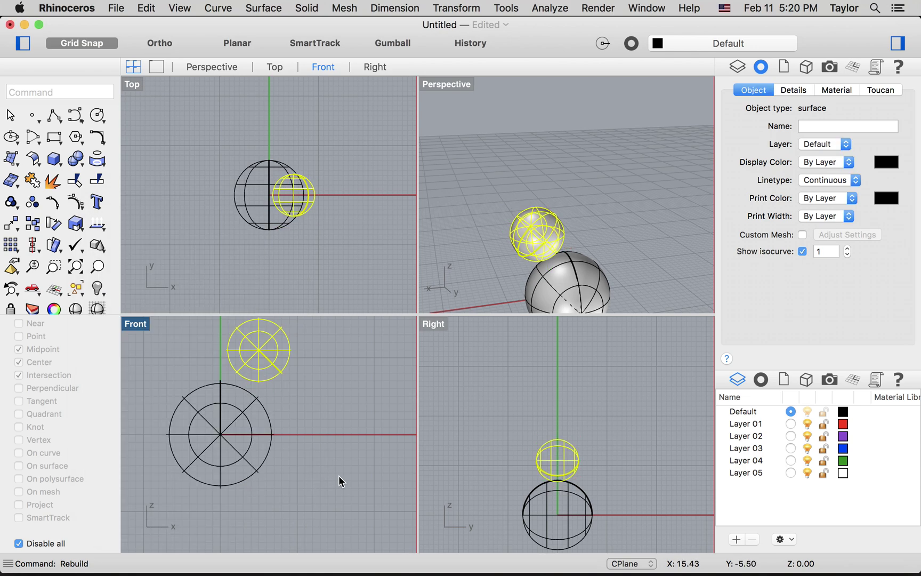
Step: Scroll the tutorial down to the 'Modify the body shape' steps, then return to Rhino
{"action": "key", "text": "super+Tab"}
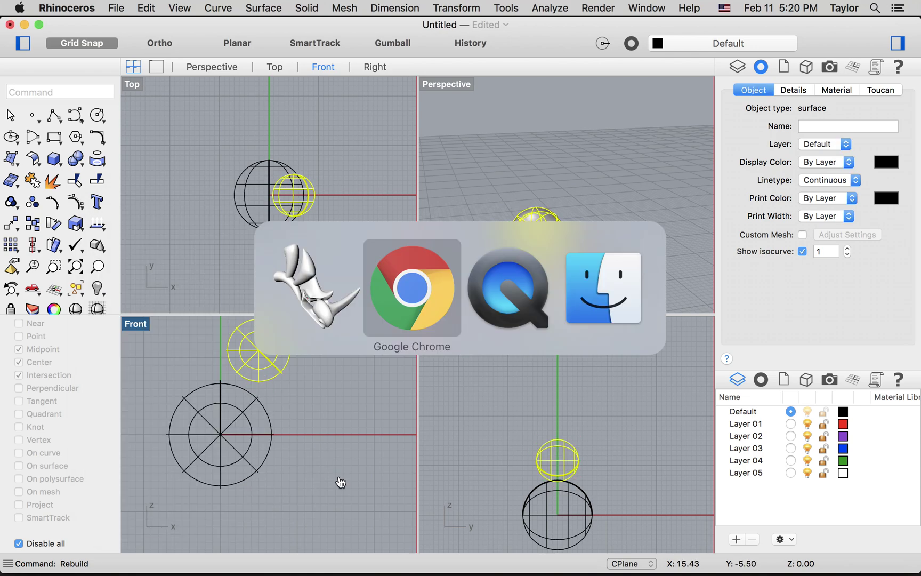
{"action": "scroll", "coordinate": [473, 441], "scroll_direction": "down", "scroll_amount": 6}
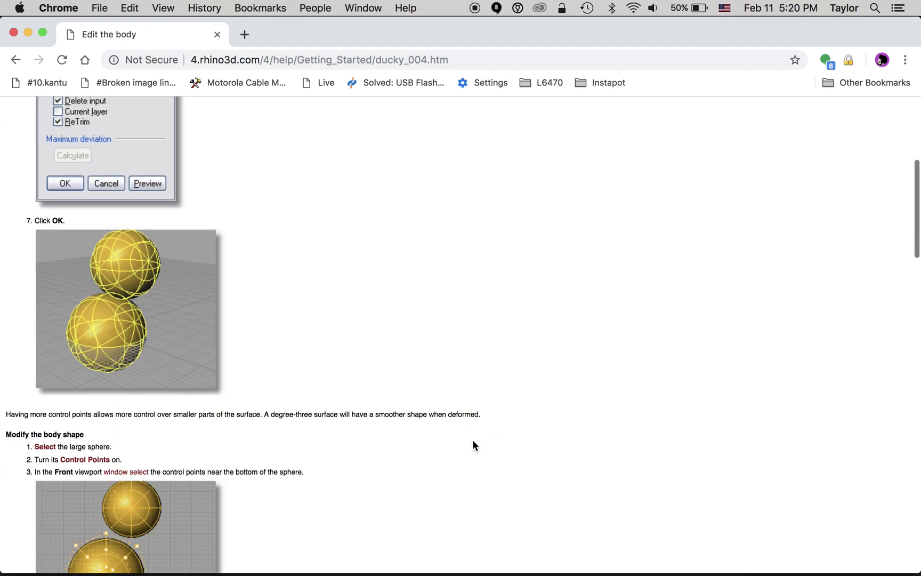
{"action": "scroll", "coordinate": [415, 293], "scroll_direction": "down", "scroll_amount": 3}
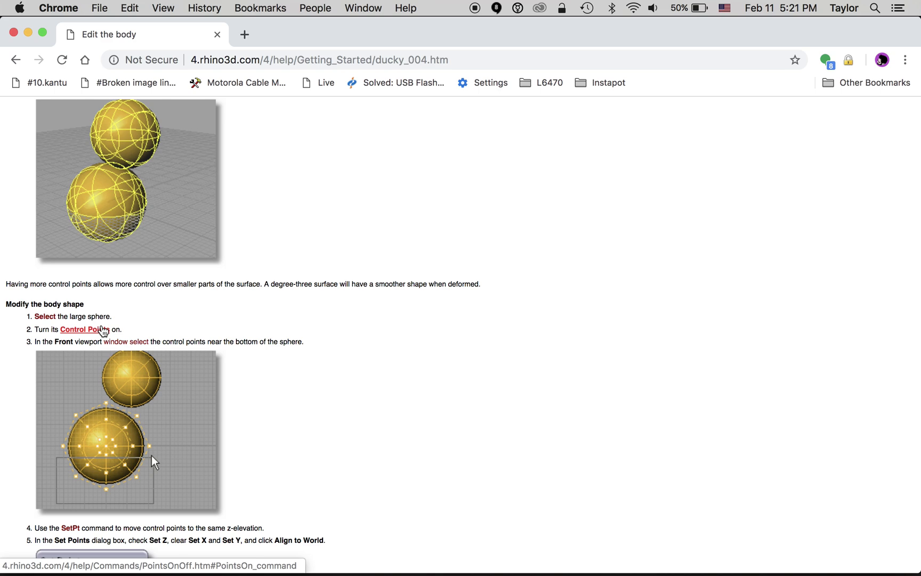
{"action": "key", "text": "super+Tab"}
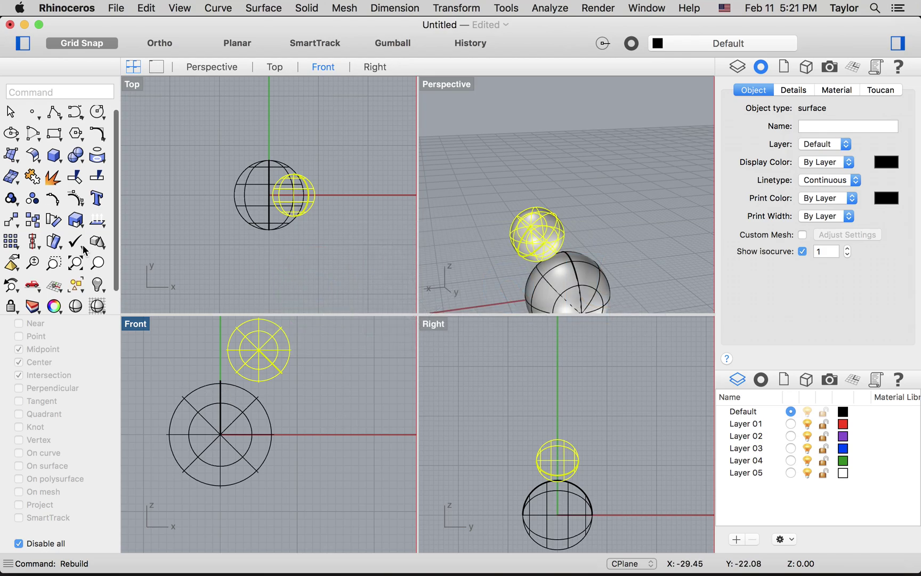
Step: Turn on the body sphere's control points and orbit the Perspective view to pick one
{"action": "scroll", "coordinate": [104, 283], "scroll_direction": "down", "scroll_amount": 2}
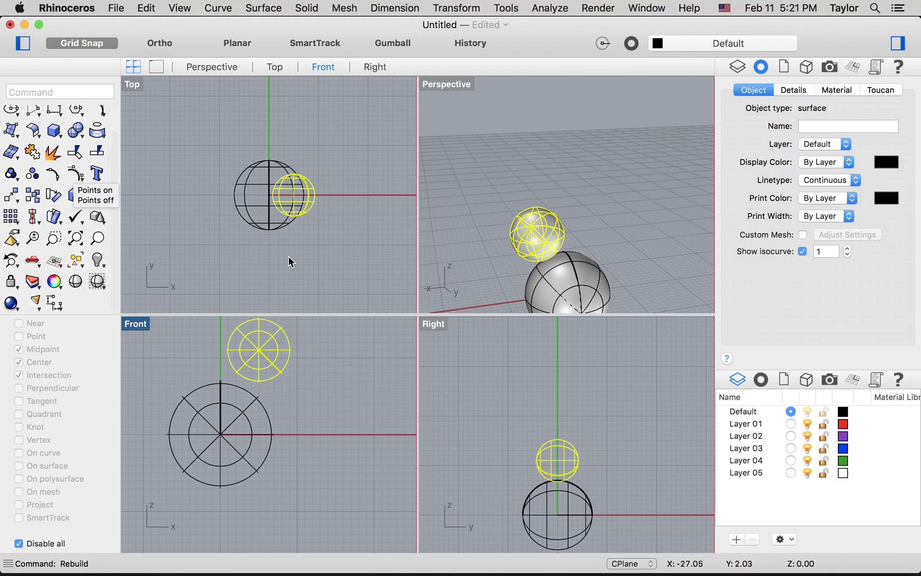
{"action": "left_click", "coordinate": [230, 429]}
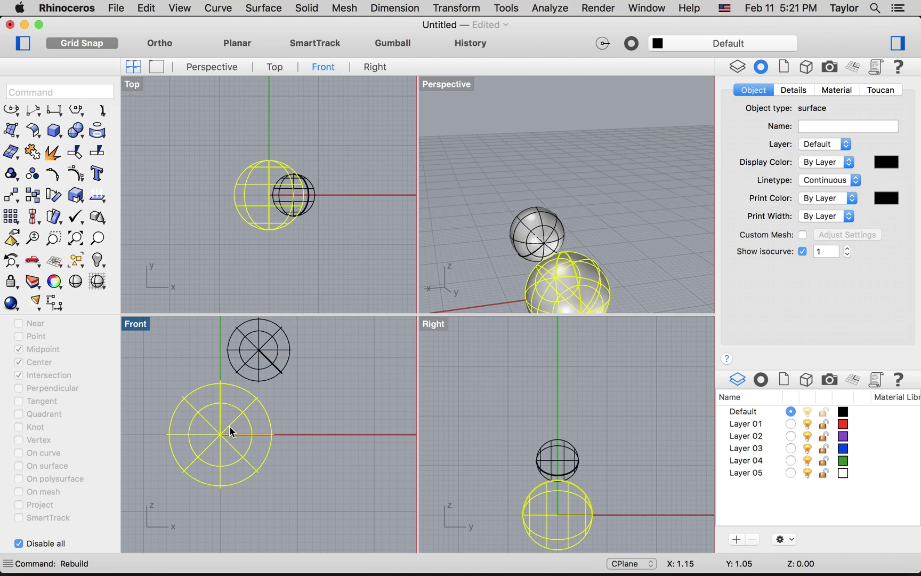
{"action": "left_click", "coordinate": [78, 177]}
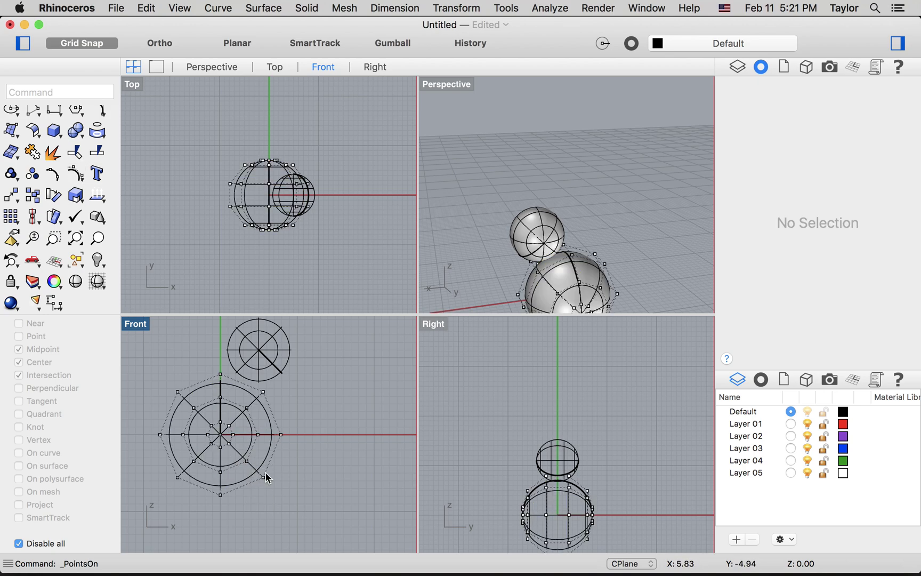
{"action": "right_click_drag", "start_coordinate": [534, 194], "coordinate": [555, 199]}
{"action": "scroll", "coordinate": [559, 208], "scroll_direction": "up", "scroll_amount": 2}
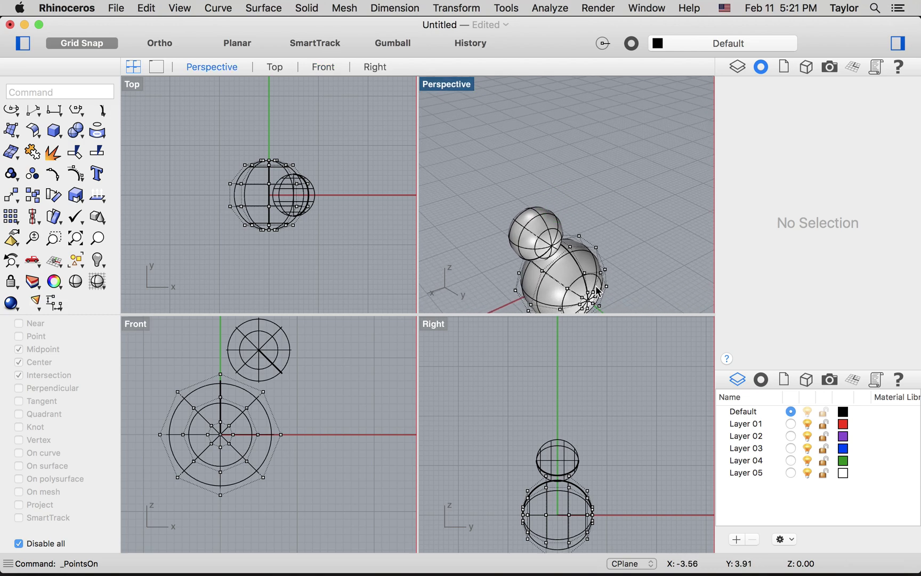
{"action": "scroll", "coordinate": [601, 288], "scroll_direction": "up", "scroll_amount": 5}
{"action": "scroll", "coordinate": [601, 288], "scroll_direction": "down", "scroll_amount": 3}
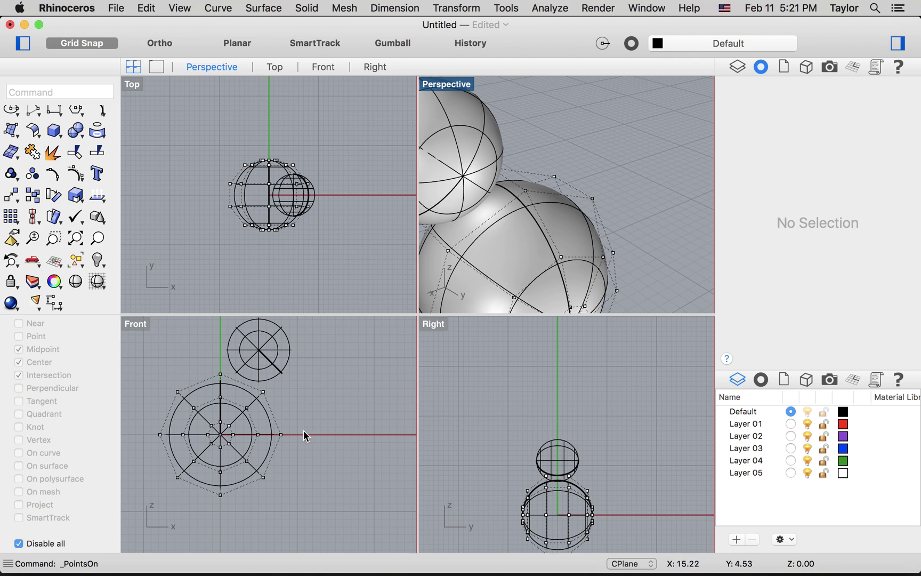
{"action": "left_click", "coordinate": [593, 199]}
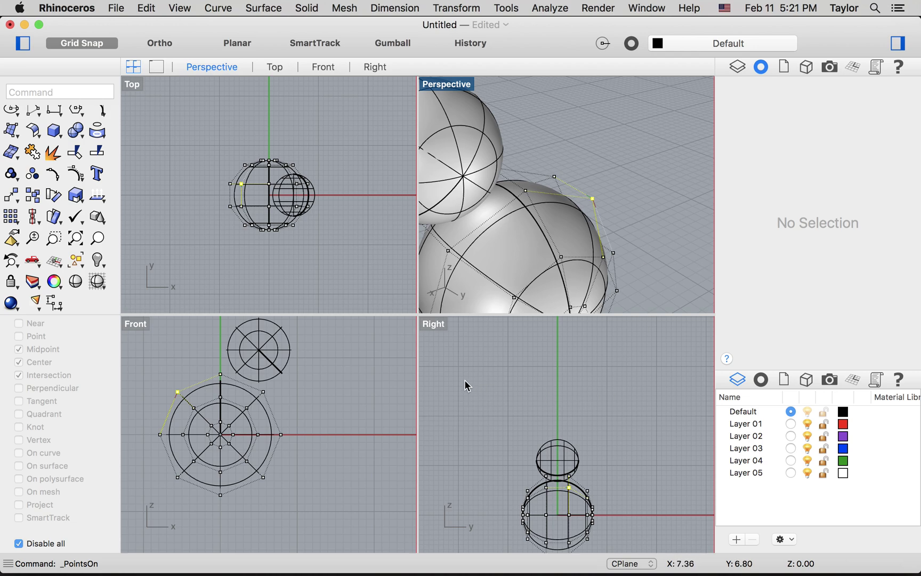
{"action": "left_click", "coordinate": [281, 513]}
{"action": "left_click_drag", "start_coordinate": [281, 513], "coordinate": [149, 439]}
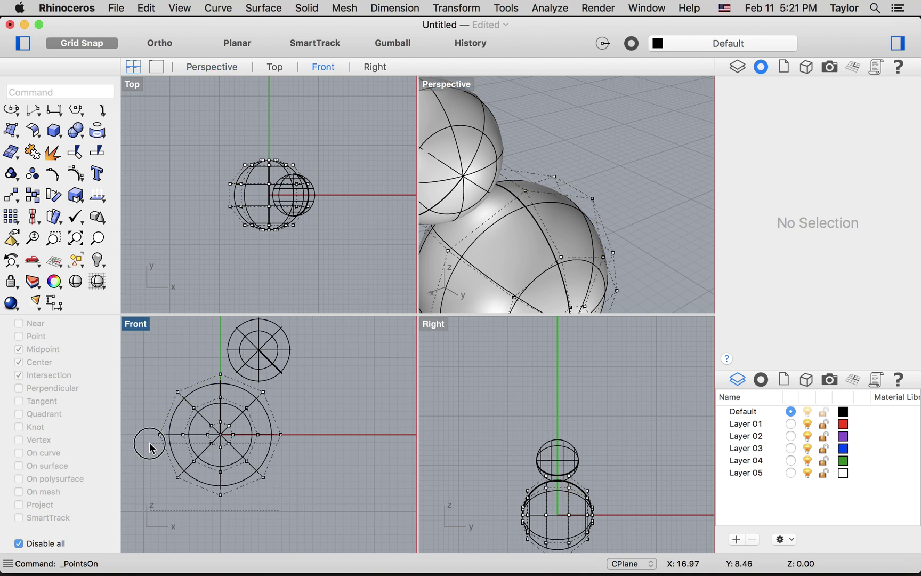
{"action": "left_click_drag", "start_coordinate": [223, 500], "coordinate": [224, 448]}
{"action": "left_click", "coordinate": [626, 230]}
{"action": "right_click_drag", "start_coordinate": [626, 230], "coordinate": [605, 140]}
{"action": "scroll", "coordinate": [605, 139], "scroll_direction": "down", "scroll_amount": 5}
{"action": "scroll", "coordinate": [606, 139], "scroll_direction": "up", "scroll_amount": 5}
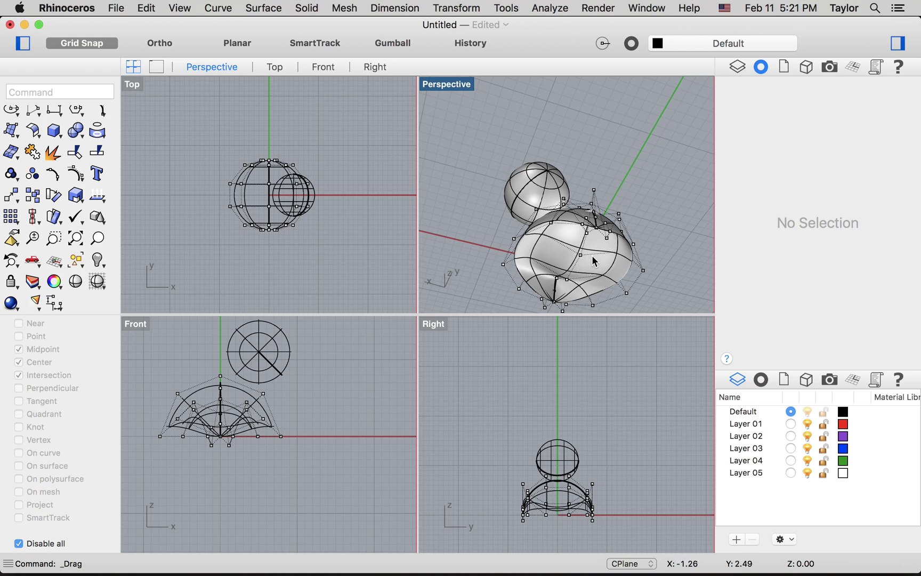
{"action": "key", "text": "super+z"}
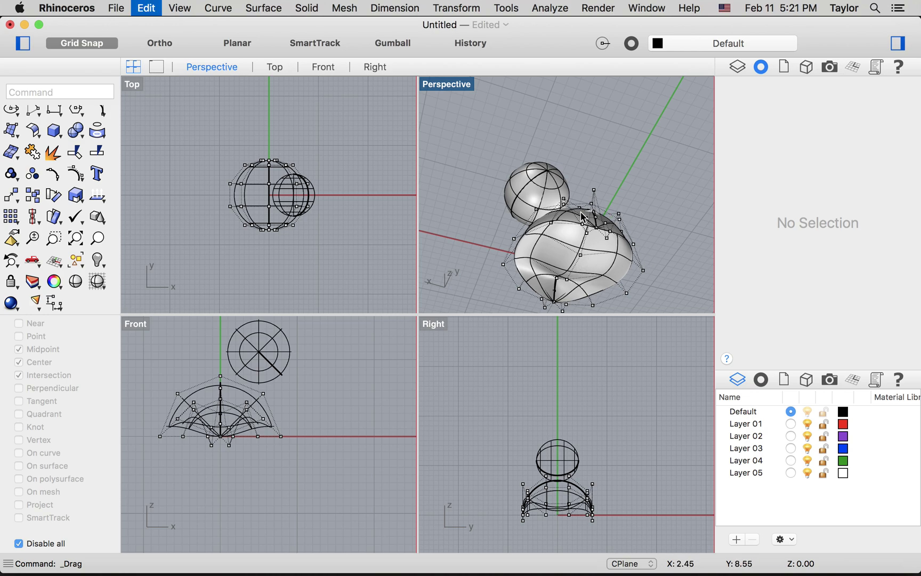
{"action": "right_click_drag", "start_coordinate": [536, 176], "coordinate": [681, 264]}
{"action": "key", "text": "super+Tab"}
{"action": "scroll", "coordinate": [360, 500], "scroll_direction": "down", "scroll_amount": 2}
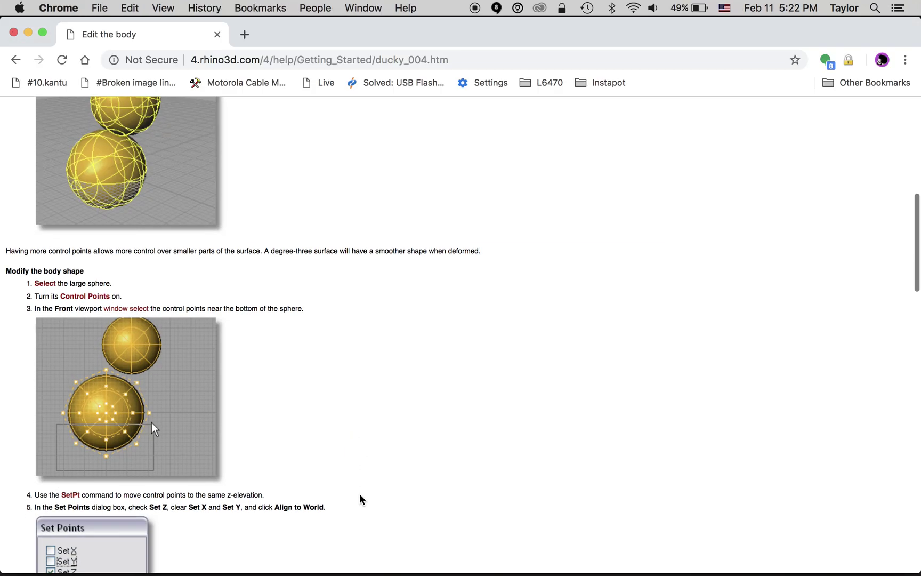
{"action": "scroll", "coordinate": [361, 499], "scroll_direction": "down", "scroll_amount": 3}
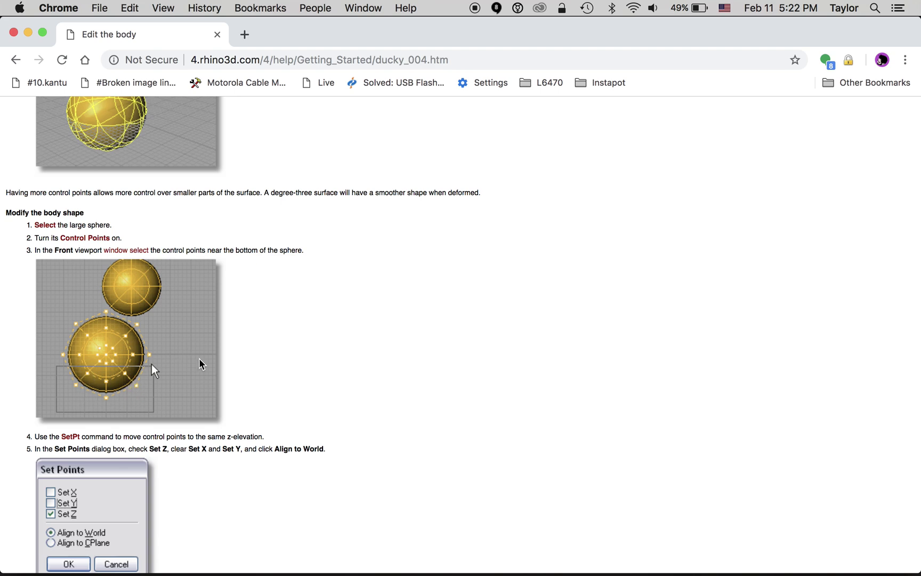
{"action": "key", "text": "super+Tab"}
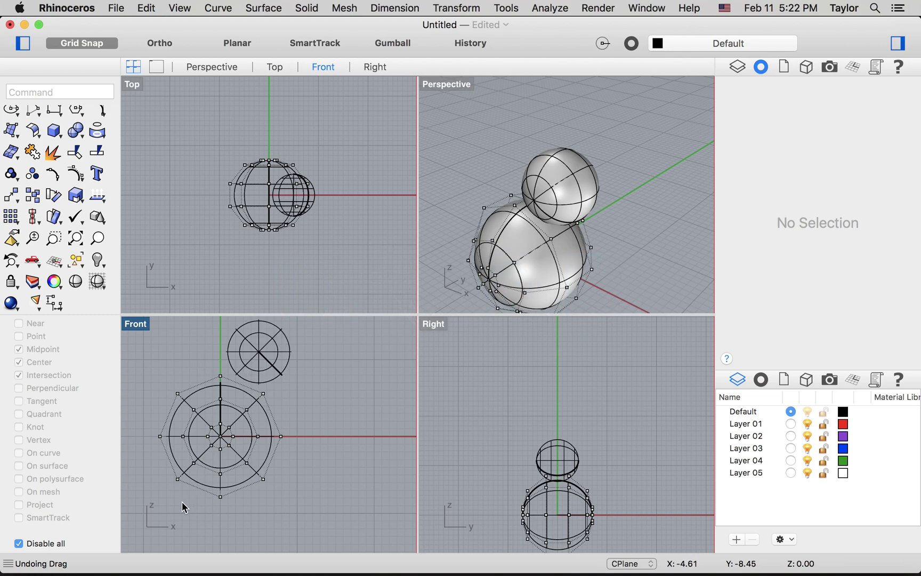
Step: Flatten the body's bottom control points to one height with SetPt, Set Z only, aligned to world
{"action": "left_click_drag", "start_coordinate": [158, 511], "coordinate": [299, 459]}
{"action": "type", "text": "SetPt"}
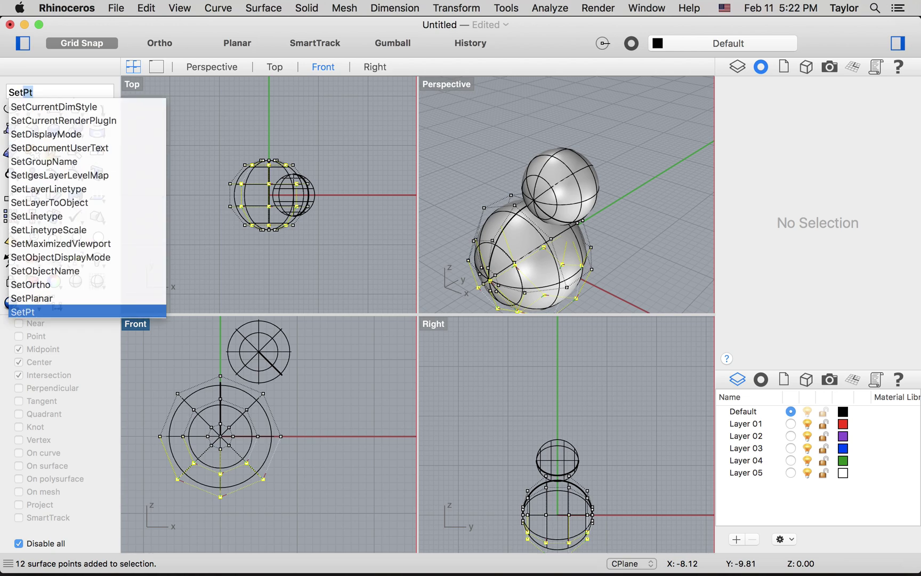
{"action": "key", "text": "Return"}
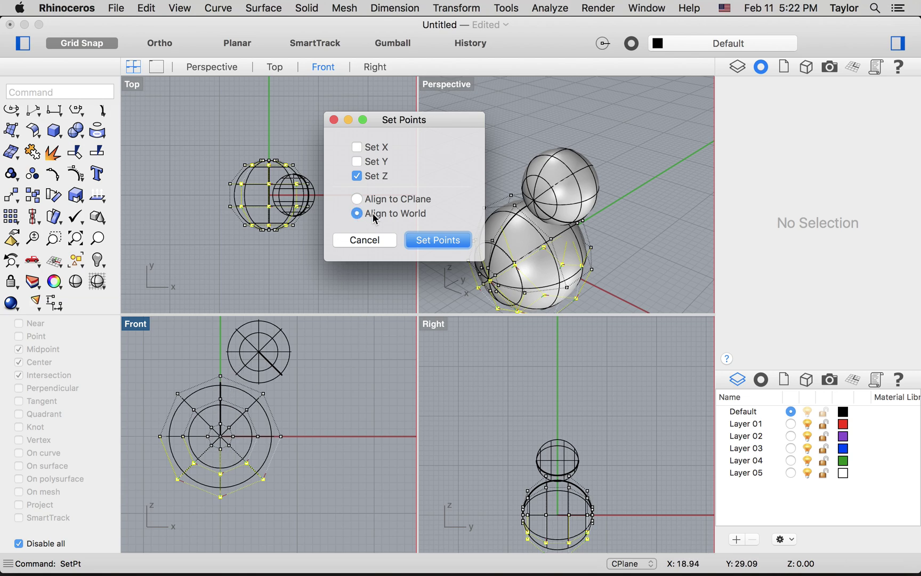
{"action": "left_click", "coordinate": [434, 242]}
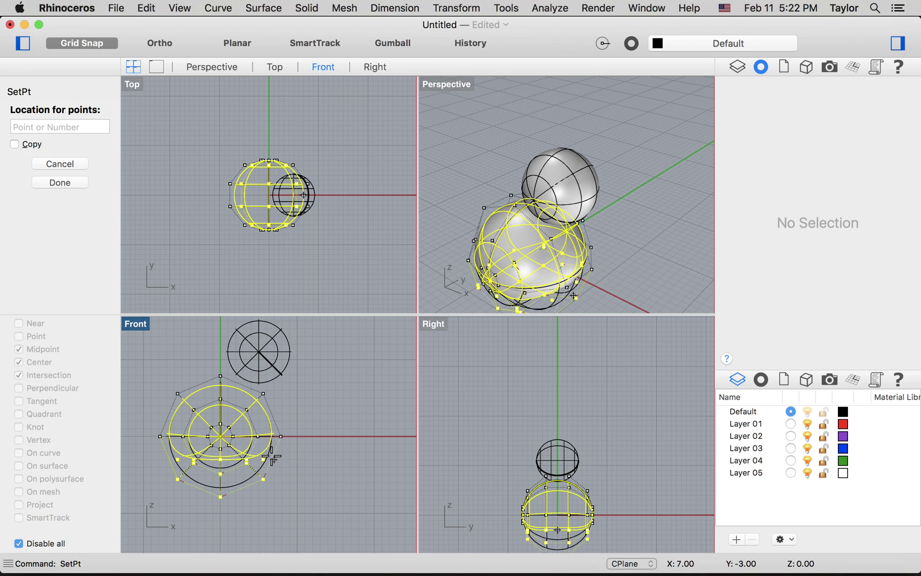
{"action": "left_click", "coordinate": [274, 457]}
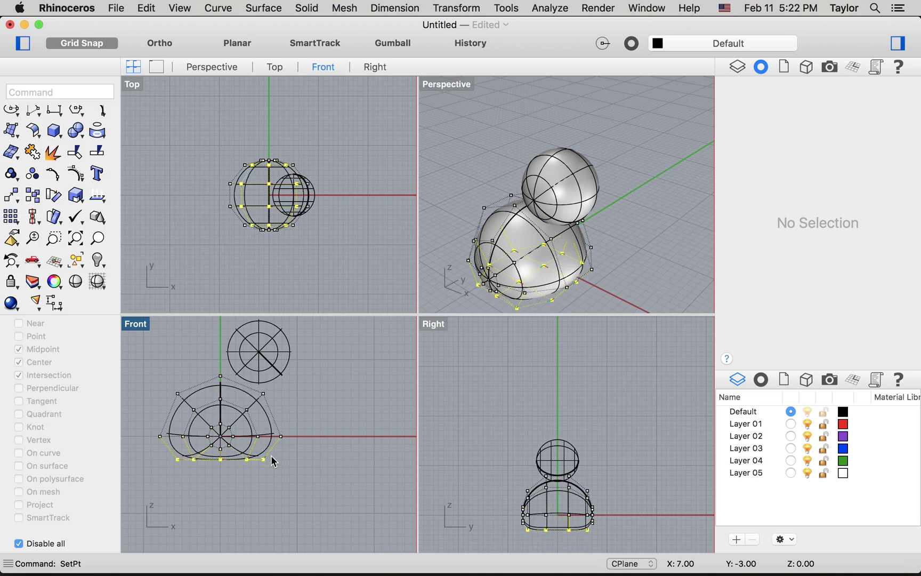
Step: Deselect, orbit to inspect the flat base, and read further down the tutorial in Chrome
{"action": "left_click", "coordinate": [616, 255]}
{"action": "right_click_drag", "start_coordinate": [617, 254], "coordinate": [653, 230]}
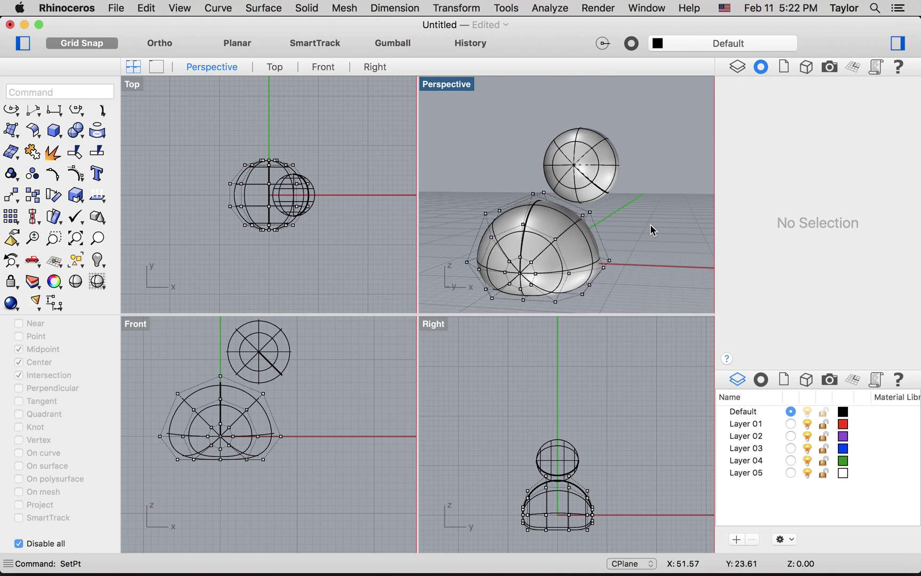
{"action": "key", "text": "super+Tab"}
{"action": "scroll", "coordinate": [345, 264], "scroll_direction": "down", "scroll_amount": 5}
{"action": "scroll", "coordinate": [345, 264], "scroll_direction": "down", "scroll_amount": 5}
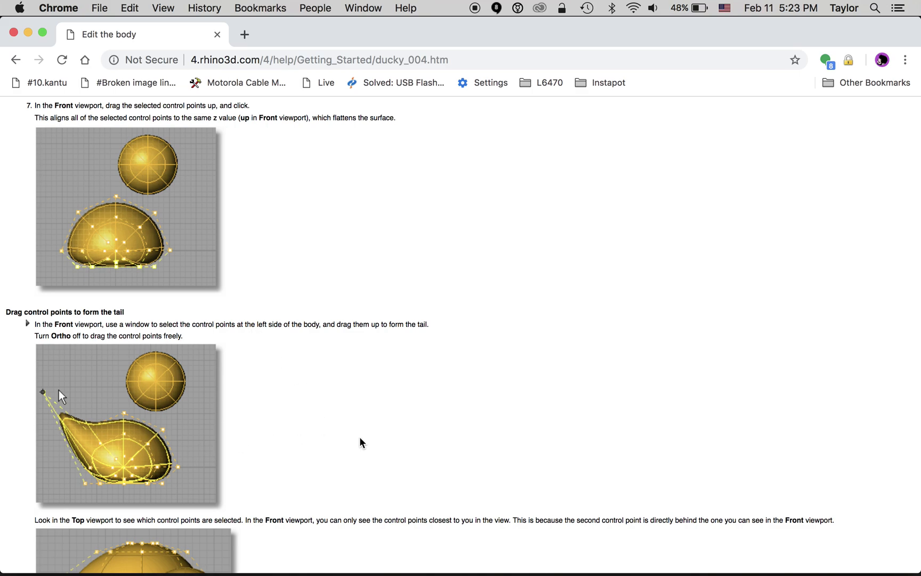
{"action": "key", "text": "super+Tab"}
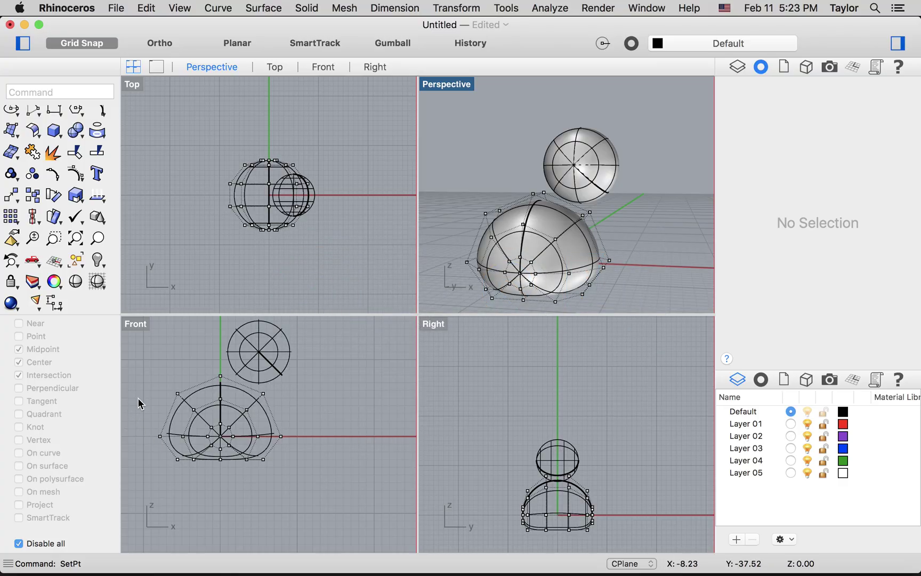
Step: Pull the body's left-side control points up and left into a pointed tail
{"action": "left_click", "coordinate": [468, 263]}
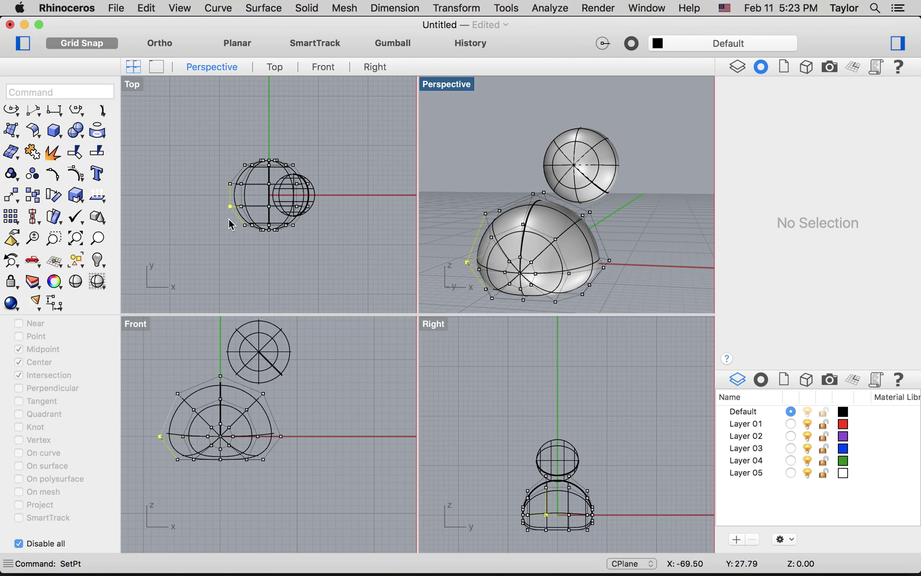
{"action": "left_click_drag", "start_coordinate": [232, 204], "coordinate": [165, 200]}
{"action": "key", "text": "super+z"}
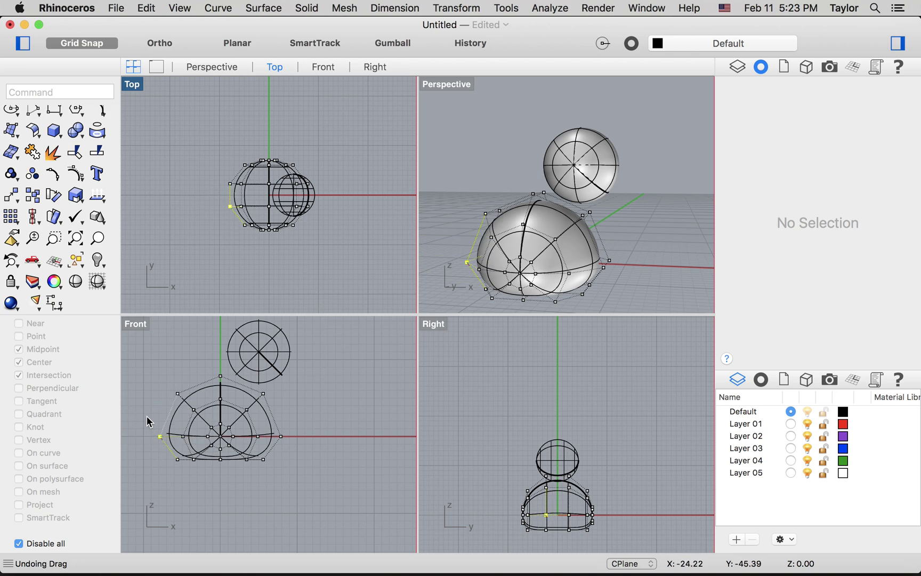
{"action": "left_click_drag", "start_coordinate": [146, 416], "coordinate": [165, 454]}
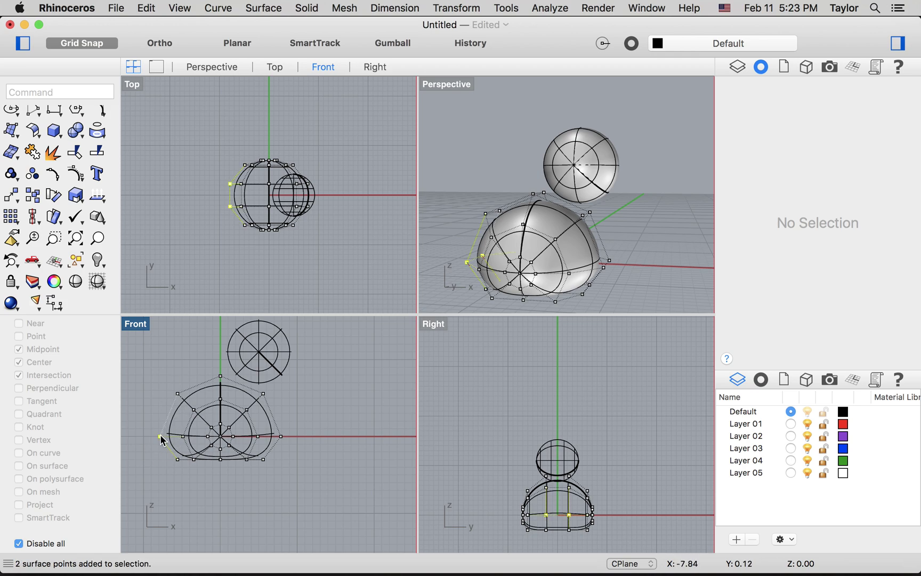
{"action": "scroll", "coordinate": [249, 437], "scroll_direction": "down", "scroll_amount": 5}
{"action": "scroll", "coordinate": [243, 431], "scroll_direction": "up", "scroll_amount": 8}
{"action": "left_click_drag", "start_coordinate": [273, 463], "coordinate": [199, 411]}
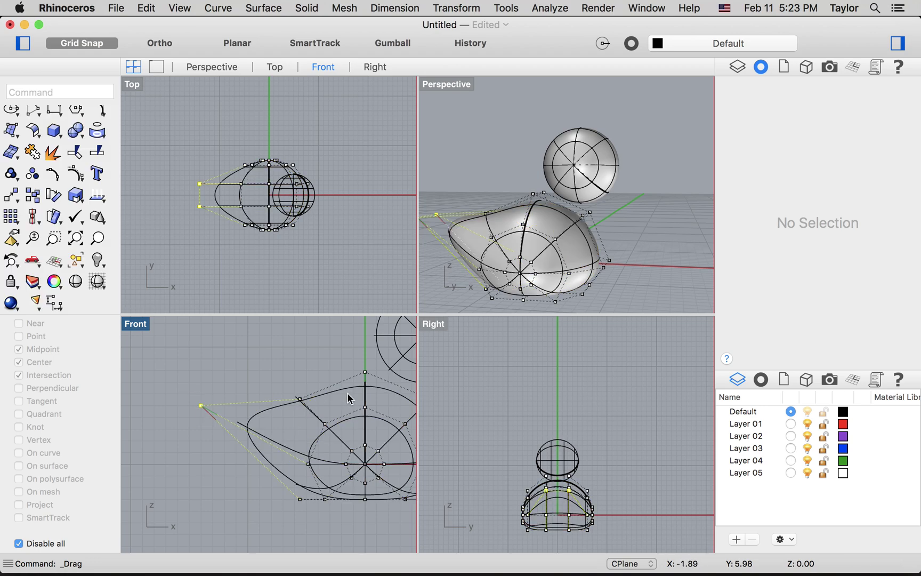
Step: Push two upper control points down to reshape the duck's back
{"action": "left_click", "coordinate": [299, 400]}
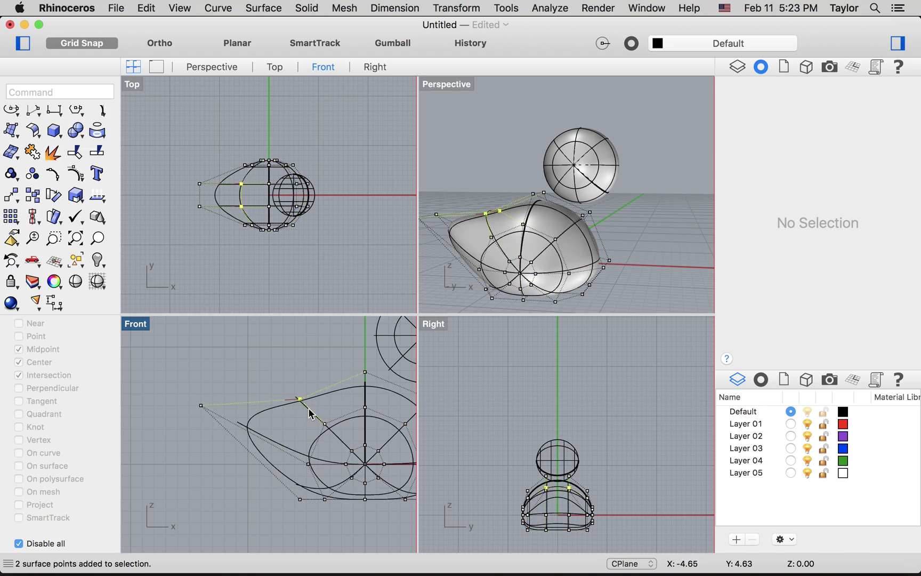
{"action": "left_click_drag", "start_coordinate": [300, 404], "coordinate": [307, 421]}
{"action": "right_click_drag", "start_coordinate": [641, 226], "coordinate": [628, 257]}
Step: Scroll the help page to the 'form the chest' steps, then return to Rhinoceros
{"action": "key", "text": "super+Tab"}
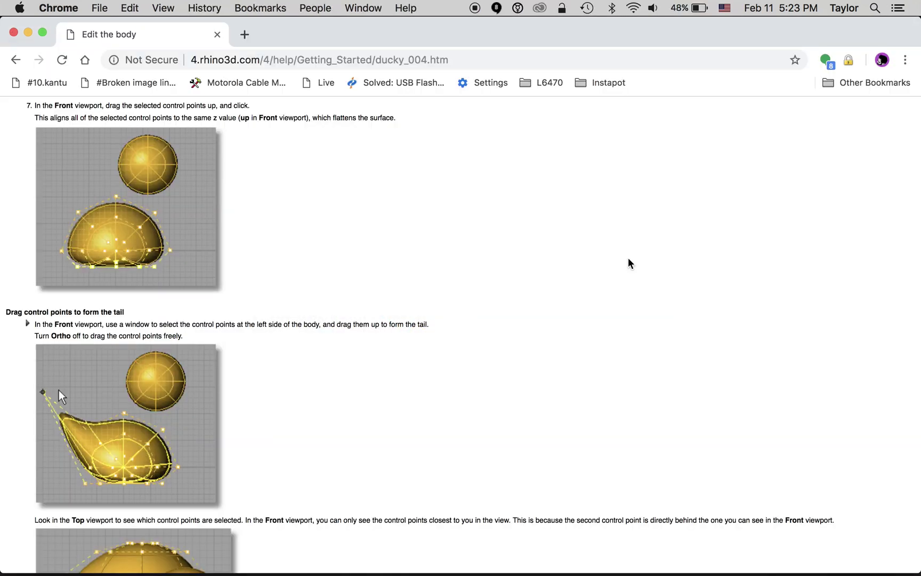
{"action": "scroll", "coordinate": [553, 218], "scroll_direction": "down", "scroll_amount": 10}
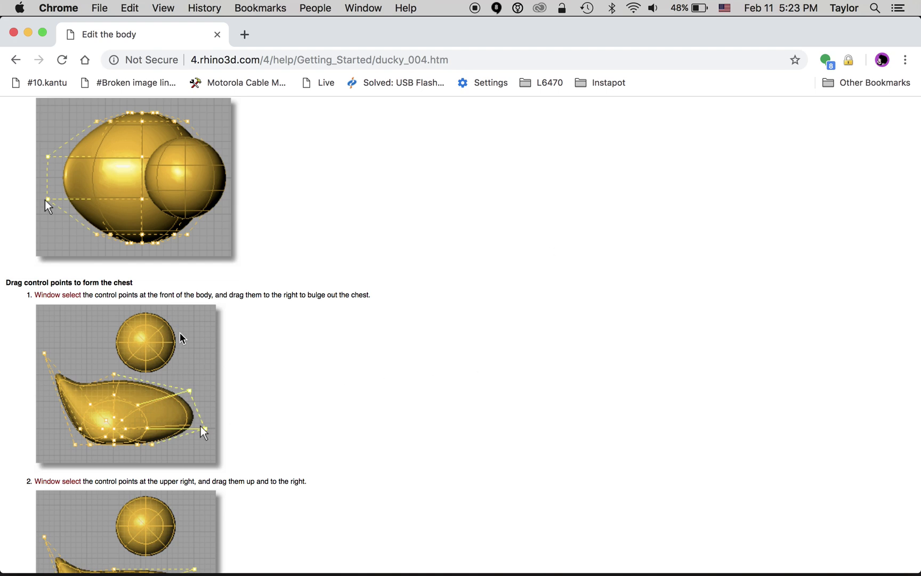
{"action": "scroll", "coordinate": [181, 336], "scroll_direction": "down", "scroll_amount": 1}
{"action": "scroll", "coordinate": [182, 338], "scroll_direction": "down", "scroll_amount": 1}
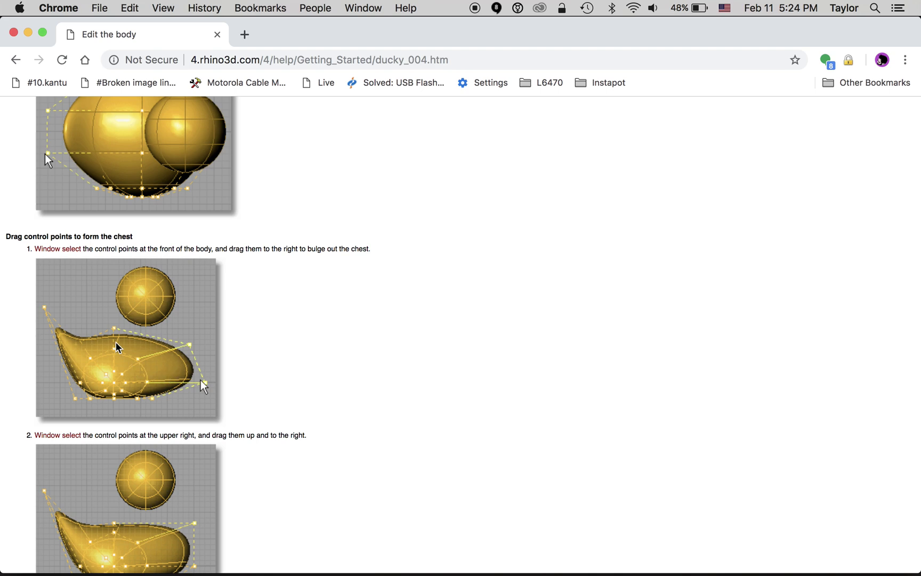
{"action": "scroll", "coordinate": [119, 347], "scroll_direction": "down", "scroll_amount": 2}
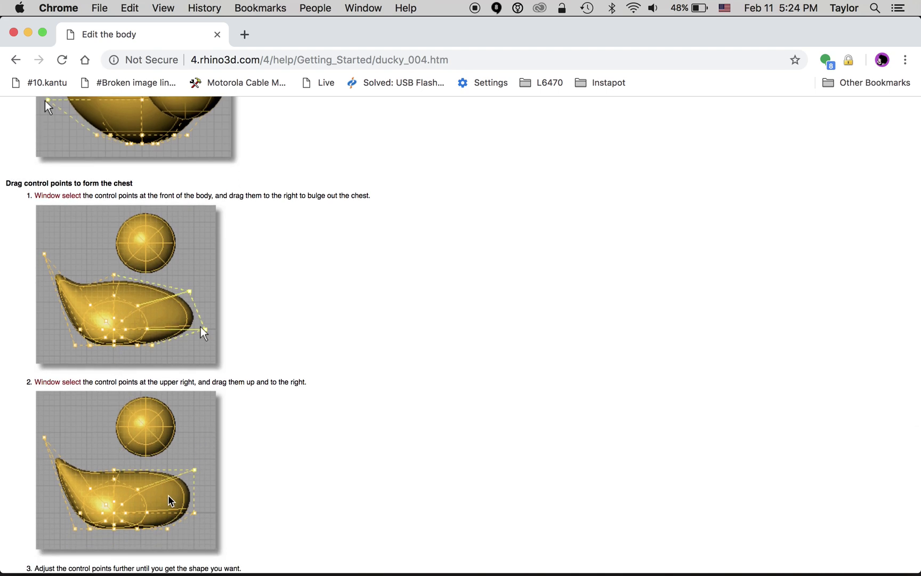
{"action": "key", "text": "super+Tab"}
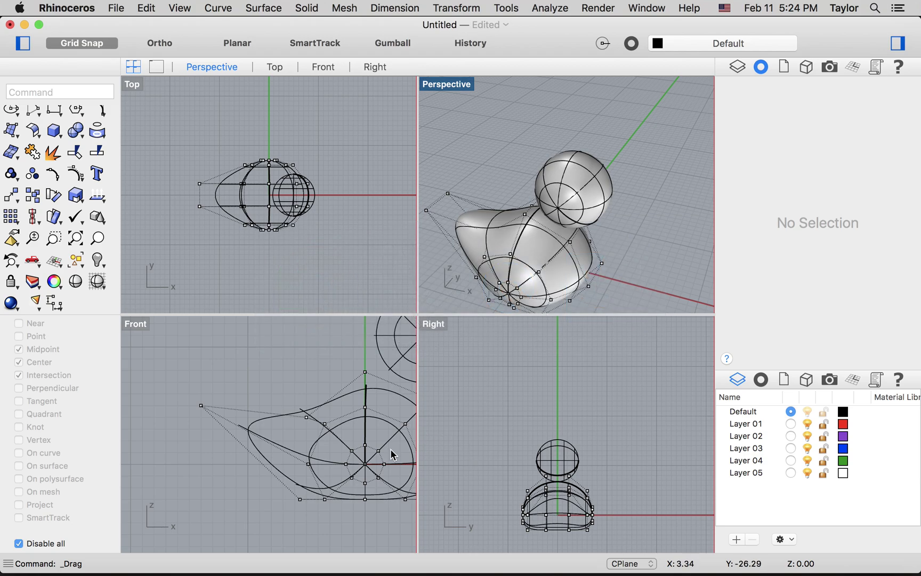
Step: Pull the body's front upper control points up and outward into a chest bulge, then check Chrome's help page
{"action": "scroll", "coordinate": [389, 452], "scroll_direction": "down", "scroll_amount": 5}
{"action": "scroll", "coordinate": [377, 452], "scroll_direction": "up", "scroll_amount": 8}
{"action": "scroll", "coordinate": [375, 448], "scroll_direction": "down", "scroll_amount": 3}
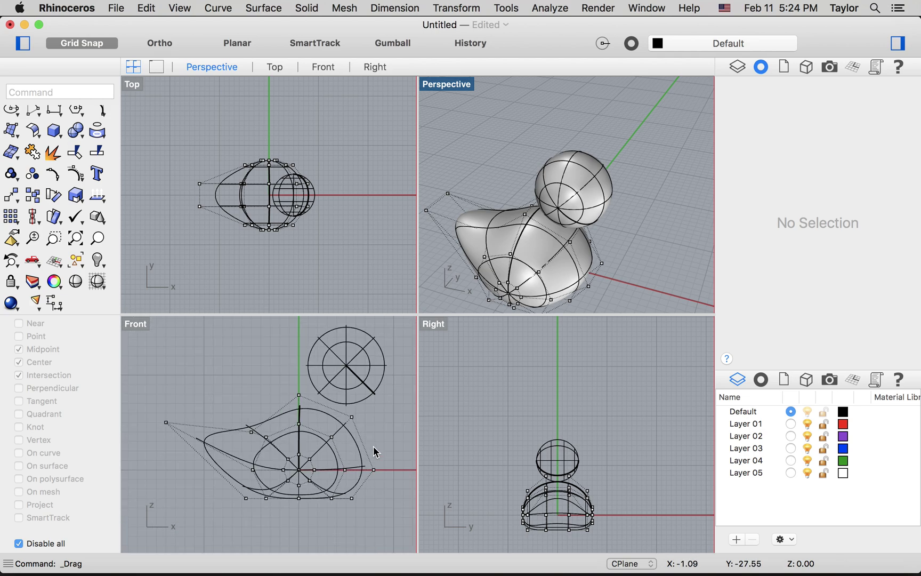
{"action": "left_click_drag", "start_coordinate": [377, 444], "coordinate": [386, 419]}
{"action": "left_click", "coordinate": [352, 419]}
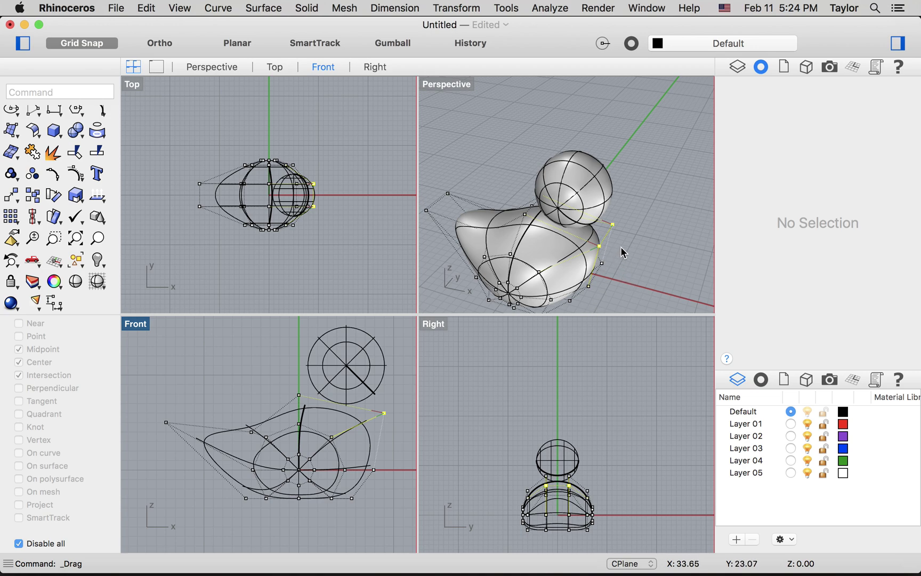
{"action": "left_click", "coordinate": [635, 244]}
{"action": "key", "text": "super+Tab"}
{"action": "scroll", "coordinate": [407, 342], "scroll_direction": "down", "scroll_amount": 5}
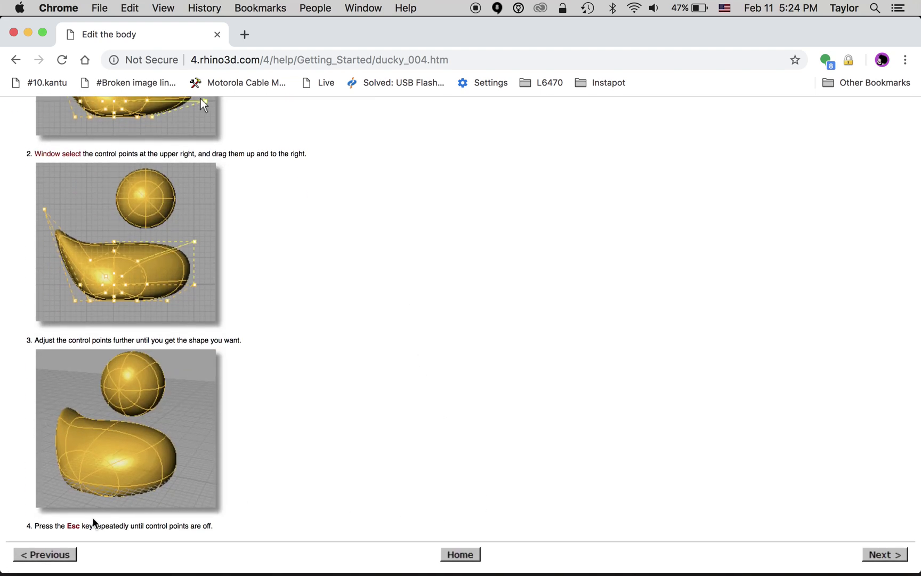
Step: Leave the Chrome tutorial and return to the duck model in Rhino
{"action": "key", "text": "super+Tab"}
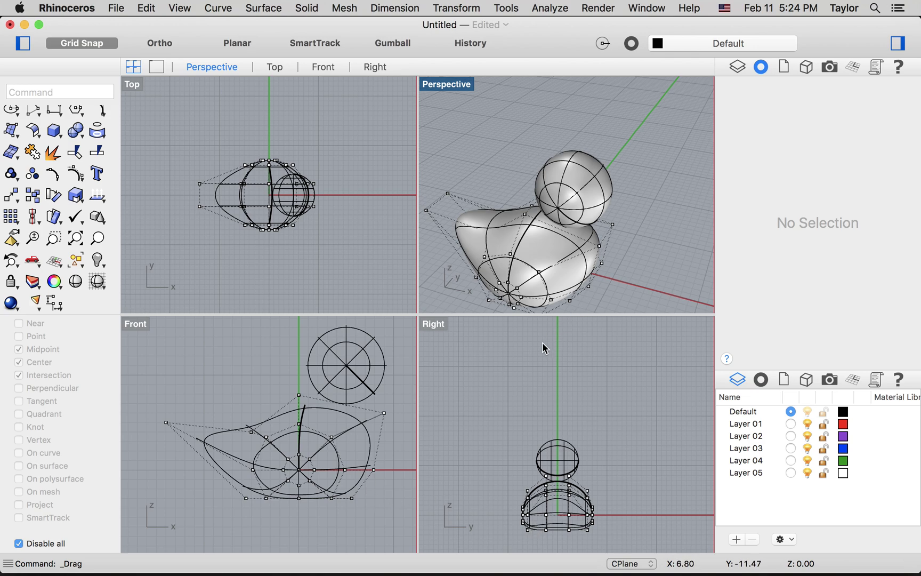
Step: Turn off the duck body's control points and come back to the model after the 'Edit the head' page
{"action": "left_click", "coordinate": [487, 344]}
{"action": "left_click", "coordinate": [675, 263]}
{"action": "key", "text": "Escape"}
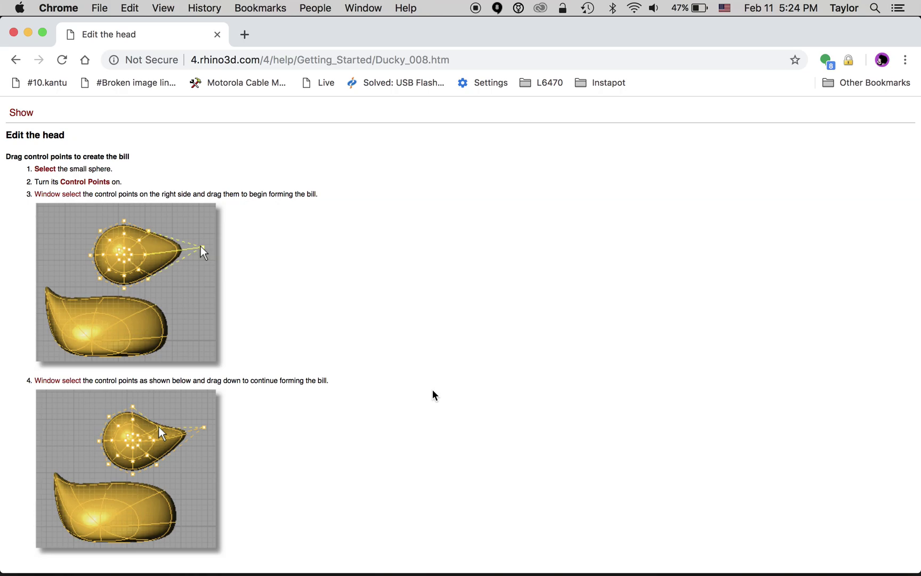
{"action": "key", "text": "super+Tab"}
Step: Select the small head sphere and turn its control points on
{"action": "left_click", "coordinate": [561, 177]}
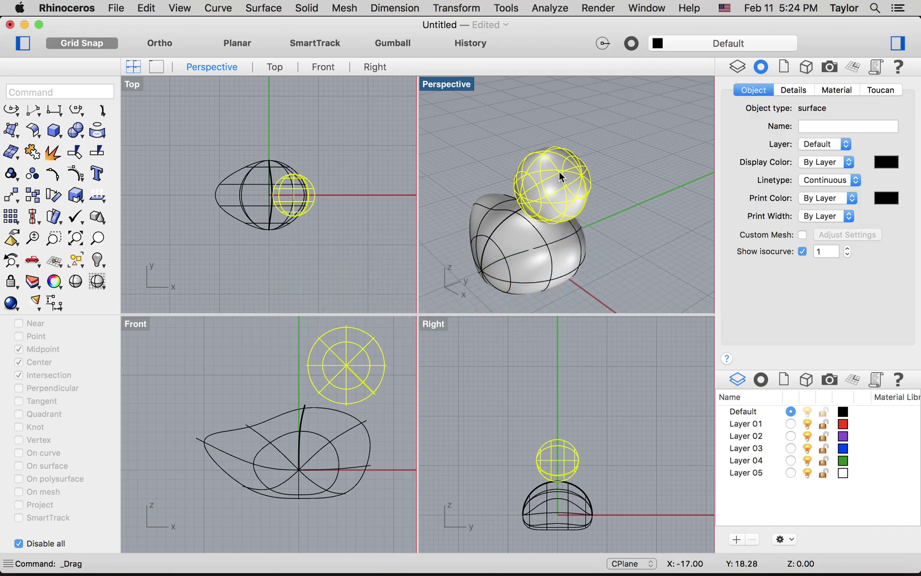
{"action": "left_click", "coordinate": [78, 176]}
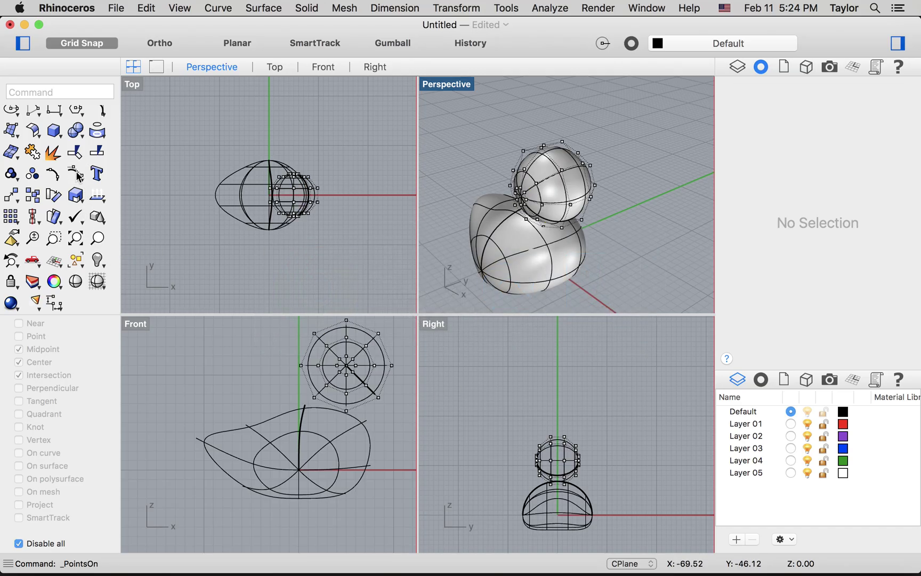
{"action": "scroll", "coordinate": [360, 400], "scroll_direction": "down", "scroll_amount": 6}
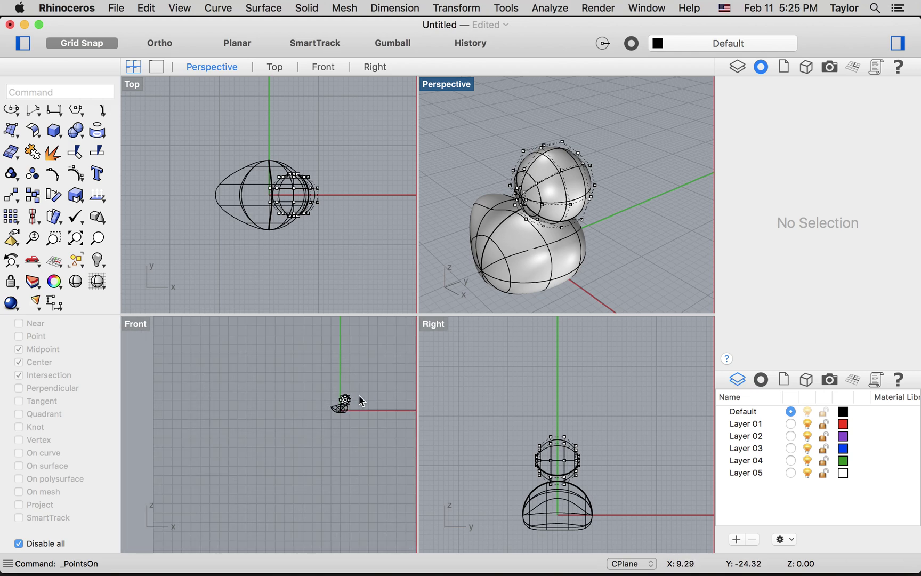
{"action": "scroll", "coordinate": [357, 398], "scroll_direction": "up", "scroll_amount": 8}
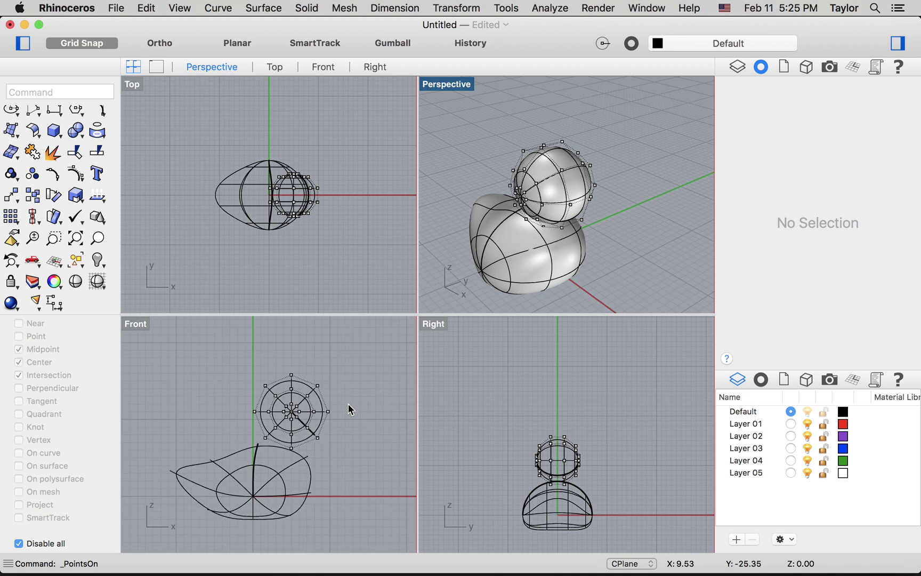
Step: Pull the head's right-side control points forward into a pointed bill, then hide the points
{"action": "mouse_move", "coordinate": [349, 407]}
{"action": "left_mouse_down"}
{"action": "mouse_move", "coordinate": [311, 414]}
{"action": "mouse_move", "coordinate": [360, 418]}
{"action": "left_mouse_up"}
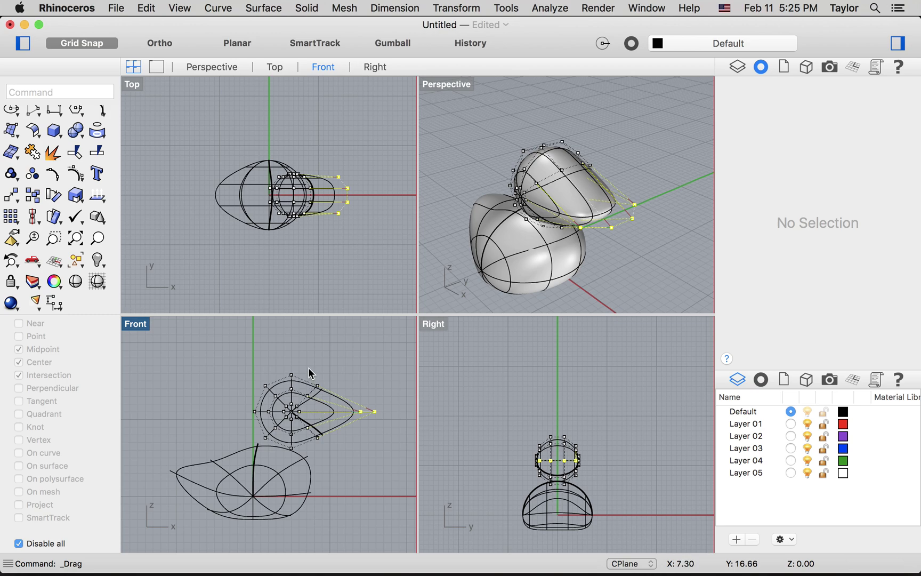
{"action": "left_click_drag", "start_coordinate": [304, 371], "coordinate": [316, 398]}
{"action": "left_click", "coordinate": [591, 277]}
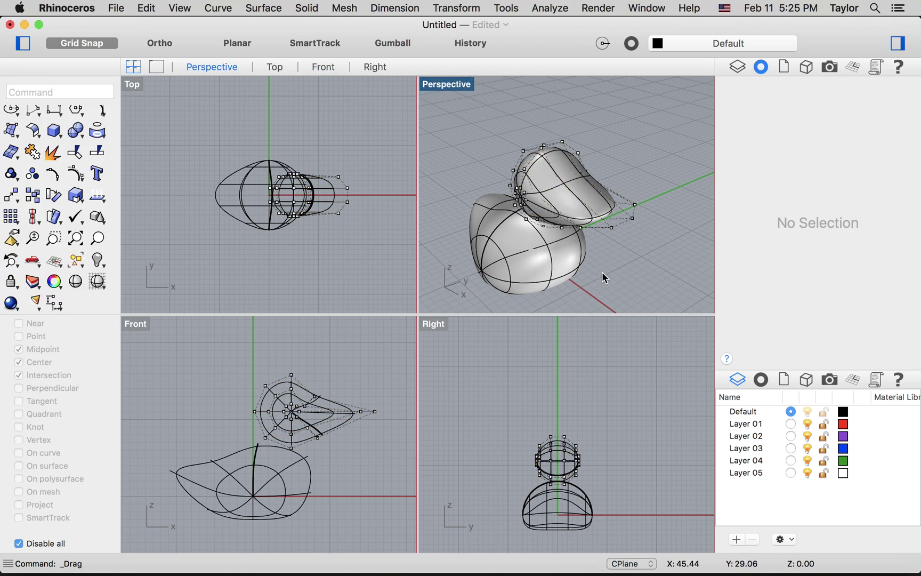
{"action": "right_click_drag", "start_coordinate": [634, 267], "coordinate": [691, 284]}
{"action": "right_click_drag", "start_coordinate": [642, 268], "coordinate": [643, 274]}
{"action": "key", "text": "Escape"}
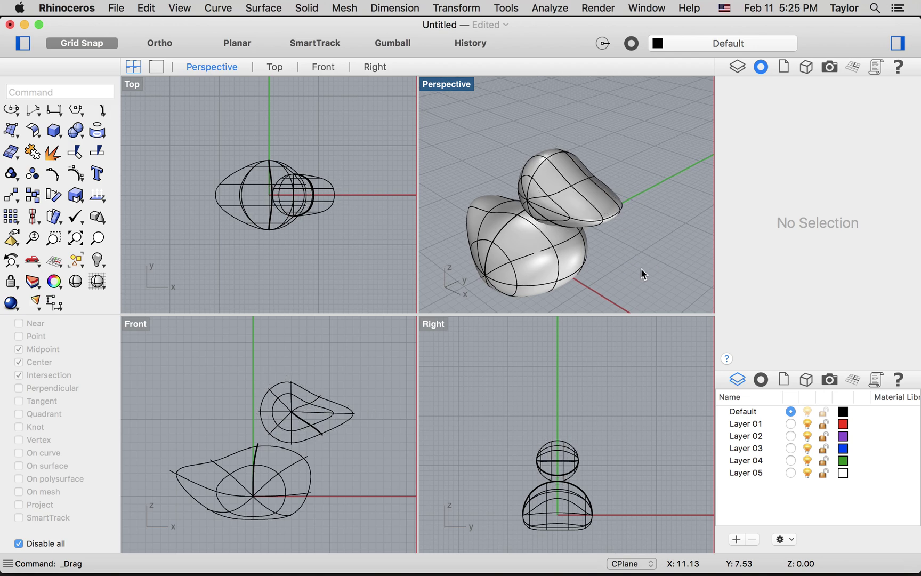
Step: Read through the tutorial's 'Edit the head' page and advance to 'Create the neck'
{"action": "key", "text": "super+Tab"}
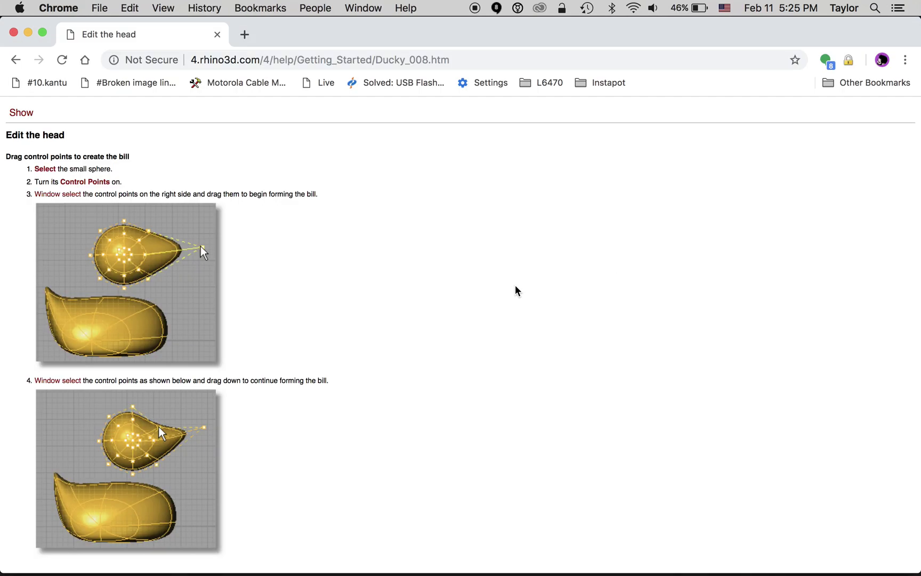
{"action": "scroll", "coordinate": [515, 290], "scroll_direction": "down", "scroll_amount": 5}
{"action": "scroll", "coordinate": [516, 290], "scroll_direction": "down", "scroll_amount": 3}
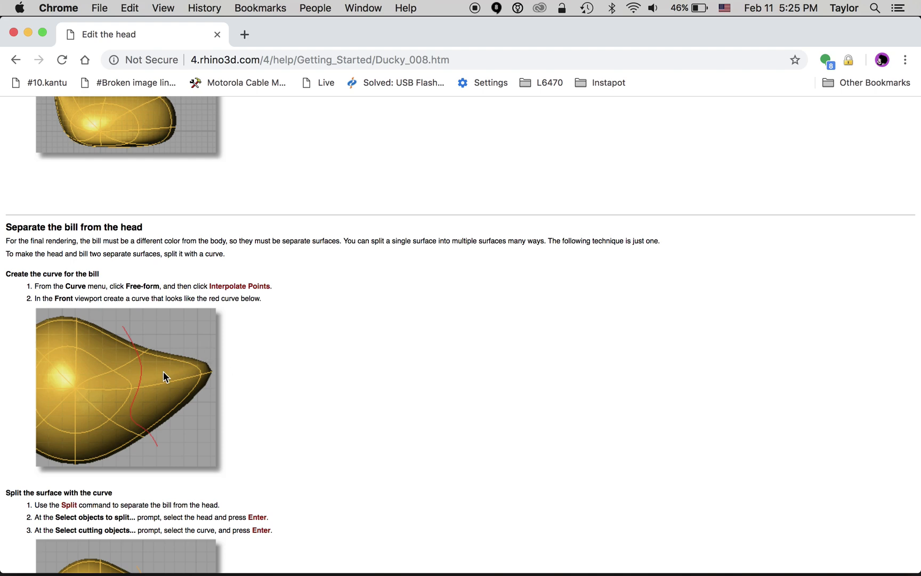
{"action": "scroll", "coordinate": [171, 324], "scroll_direction": "down", "scroll_amount": 1}
{"action": "scroll", "coordinate": [181, 397], "scroll_direction": "down", "scroll_amount": 4}
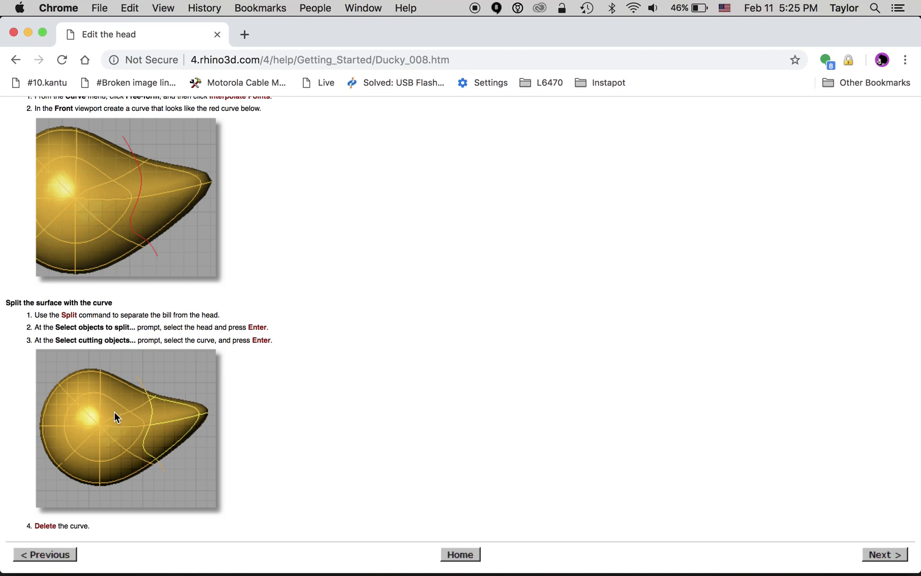
{"action": "left_click", "coordinate": [882, 556]}
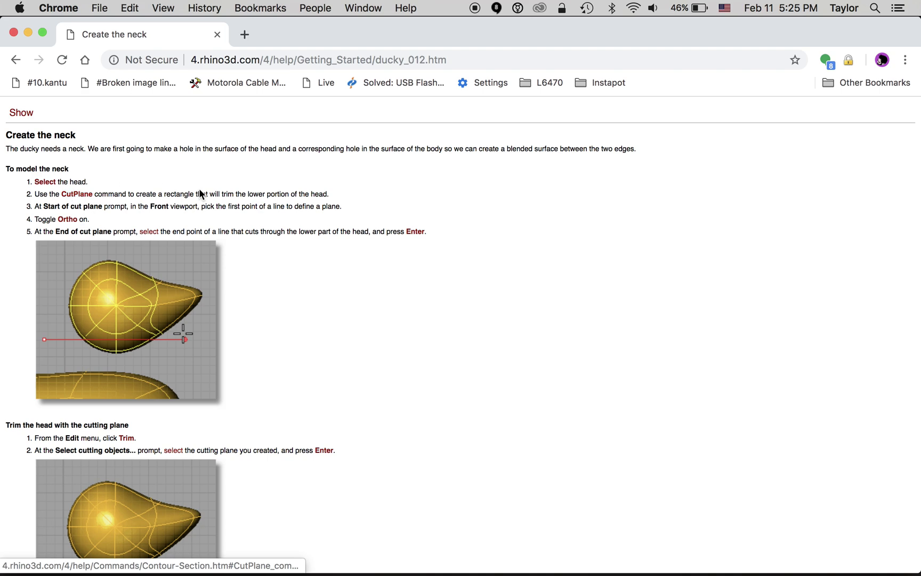
Step: Back in Rhino, select the duck head and make the Front viewport active
{"action": "key", "text": "super+Tab"}
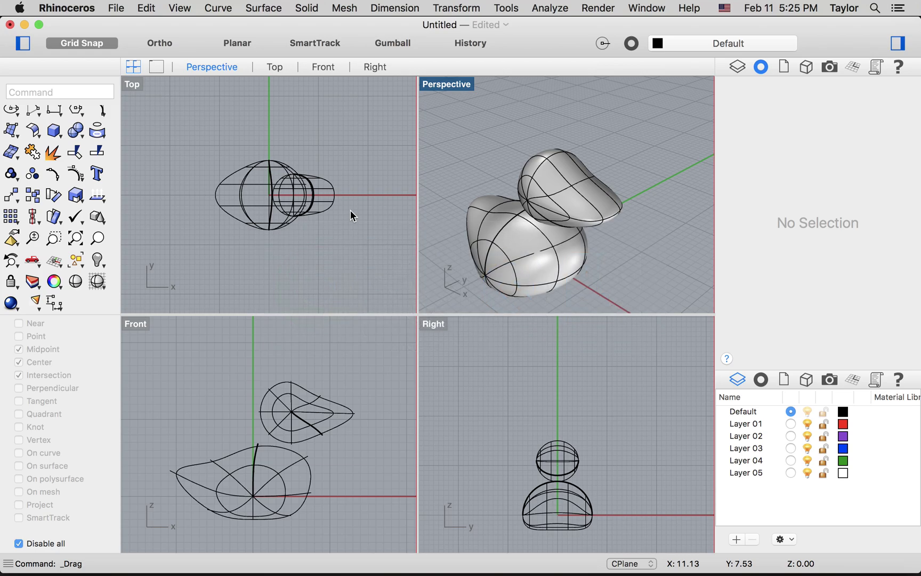
{"action": "left_click", "coordinate": [531, 195]}
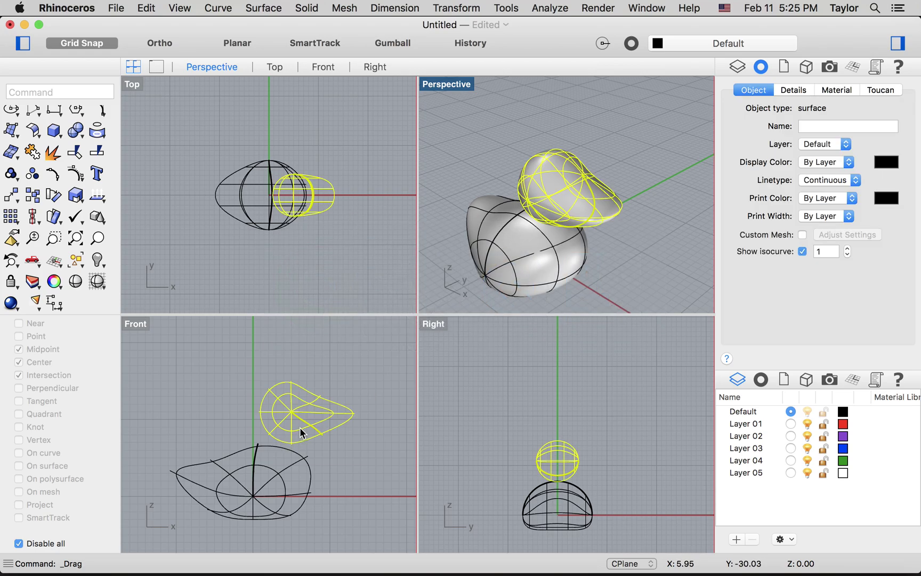
{"action": "scroll", "coordinate": [300, 430], "scroll_direction": "up", "scroll_amount": 5}
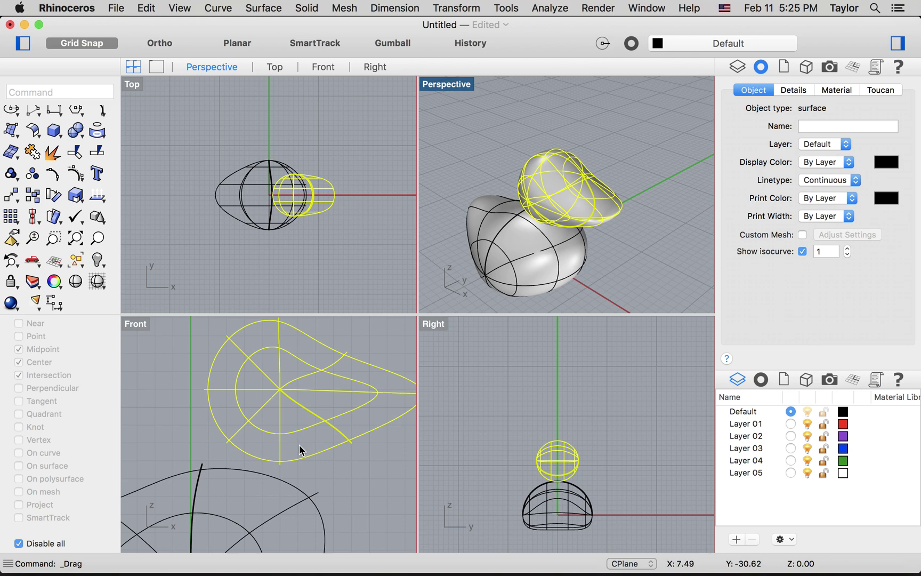
{"action": "left_click", "coordinate": [136, 324]}
Step: Create a horizontal CutPlane through the head's lower part, retrying after two misplaced start points
{"action": "type", "text": "Cu"}
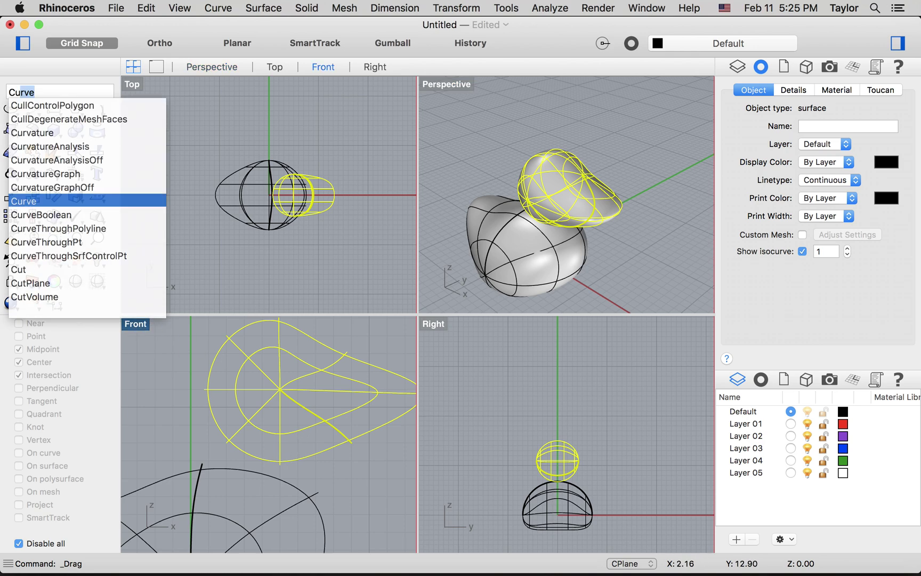
{"action": "type", "text": "tPlan"}
{"action": "key", "text": "Return"}
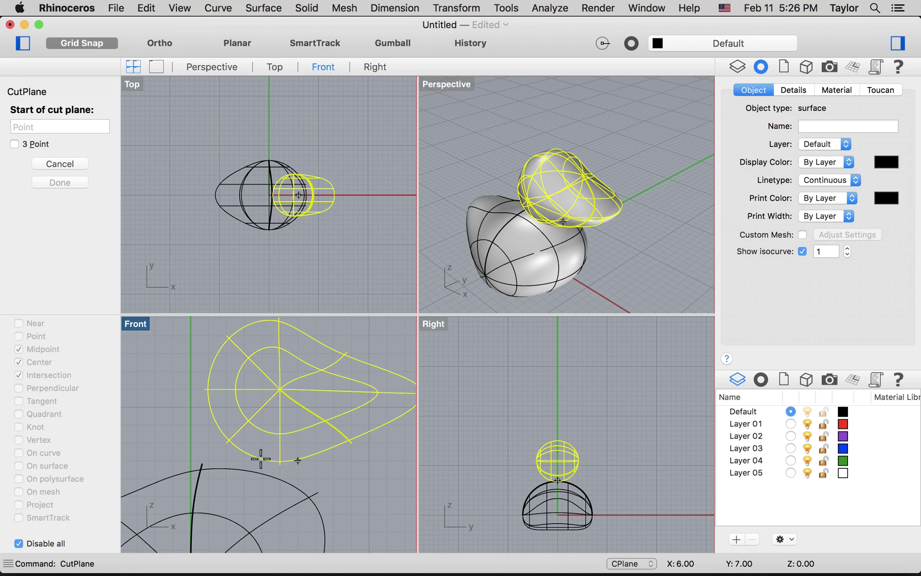
{"action": "left_click", "coordinate": [193, 446]}
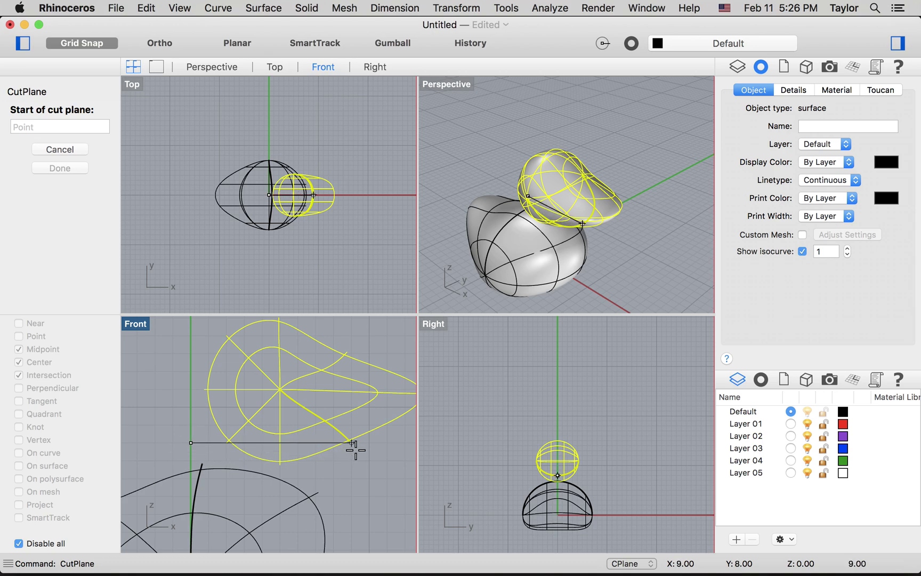
{"action": "key", "text": "Escape"}
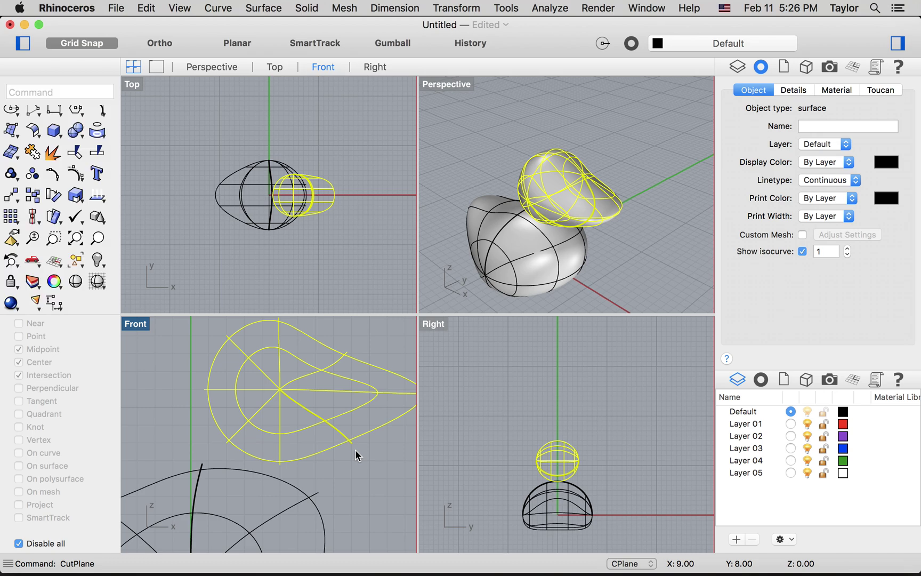
{"action": "key", "text": "Return"}
{"action": "left_click", "coordinate": [193, 460]}
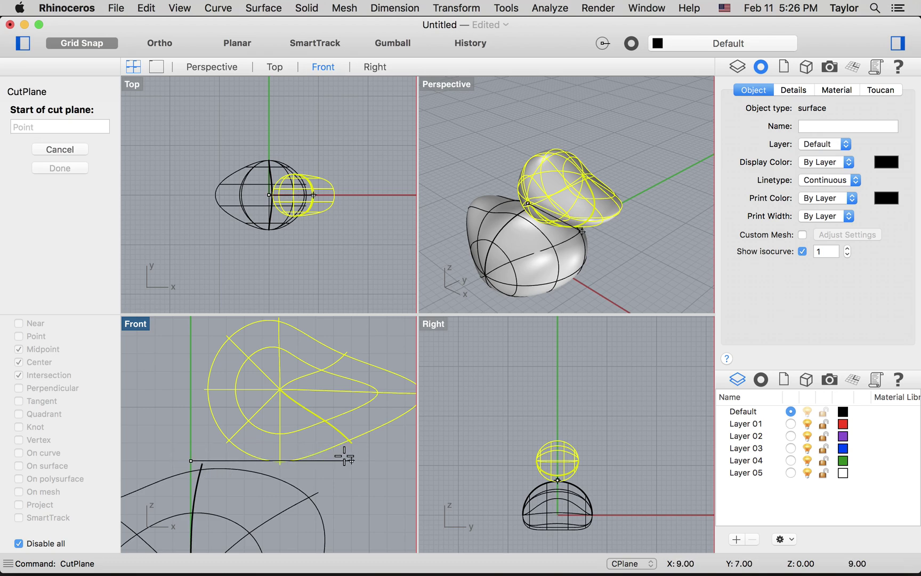
{"action": "key", "text": "Escape"}
{"action": "key", "text": "Return"}
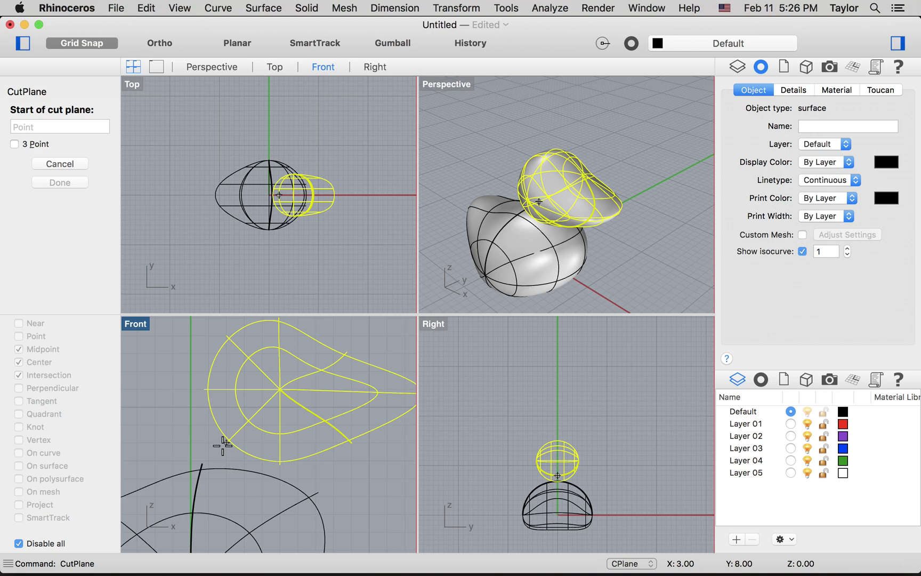
{"action": "left_click", "coordinate": [191, 443]}
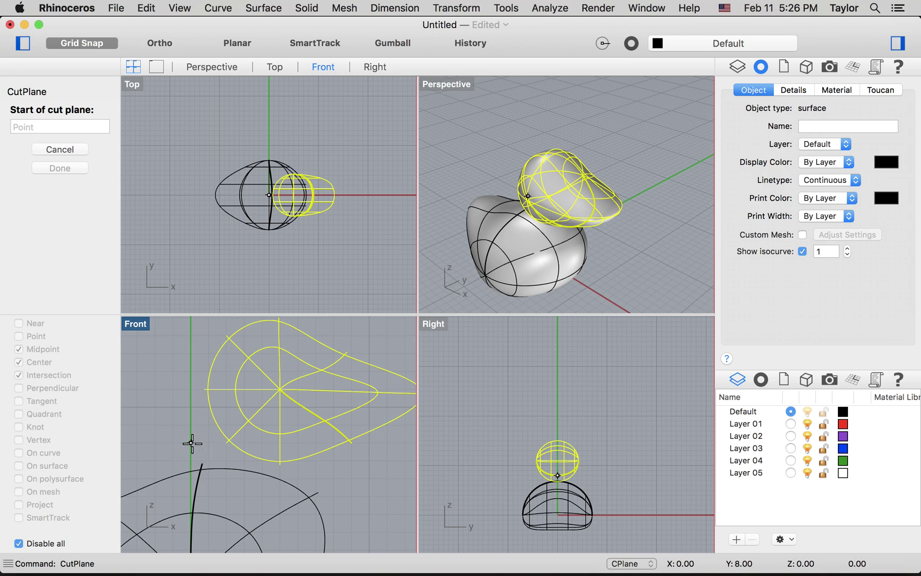
{"action": "left_click", "coordinate": [381, 443]}
{"action": "key", "text": "Return"}
{"action": "mouse_move", "coordinate": [648, 255]}
{"action": "right_mouse_down"}
{"action": "mouse_move", "coordinate": [600, 243]}
{"action": "mouse_move", "coordinate": [587, 214]}
{"action": "mouse_move", "coordinate": [633, 201]}
{"action": "mouse_move", "coordinate": [650, 231]}
{"action": "mouse_move", "coordinate": [650, 256]}
{"action": "right_mouse_up"}
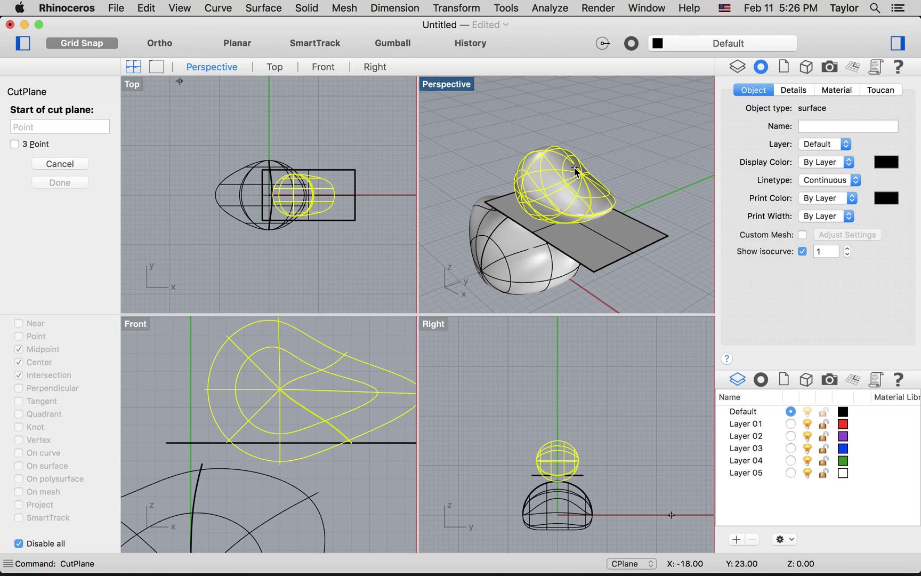
{"action": "key", "text": "Escape"}
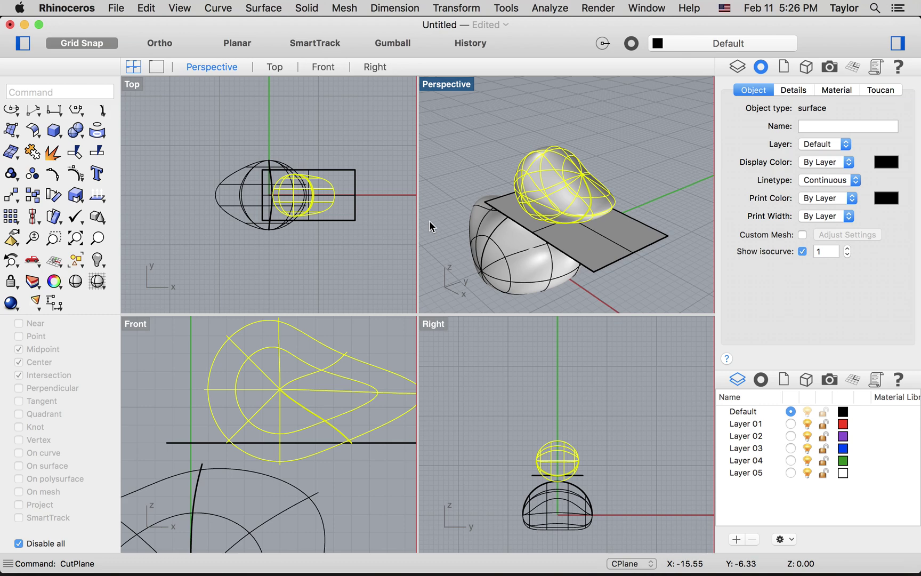
Step: Check the tutorial's trim steps, then return to Rhino and deselect the head
{"action": "key", "text": "super+Tab"}
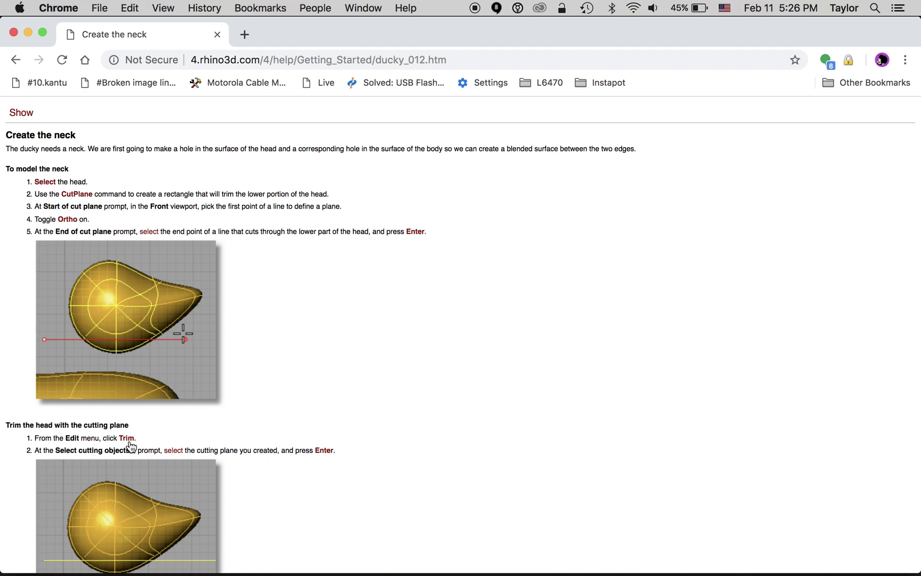
{"action": "key", "text": "super+Tab"}
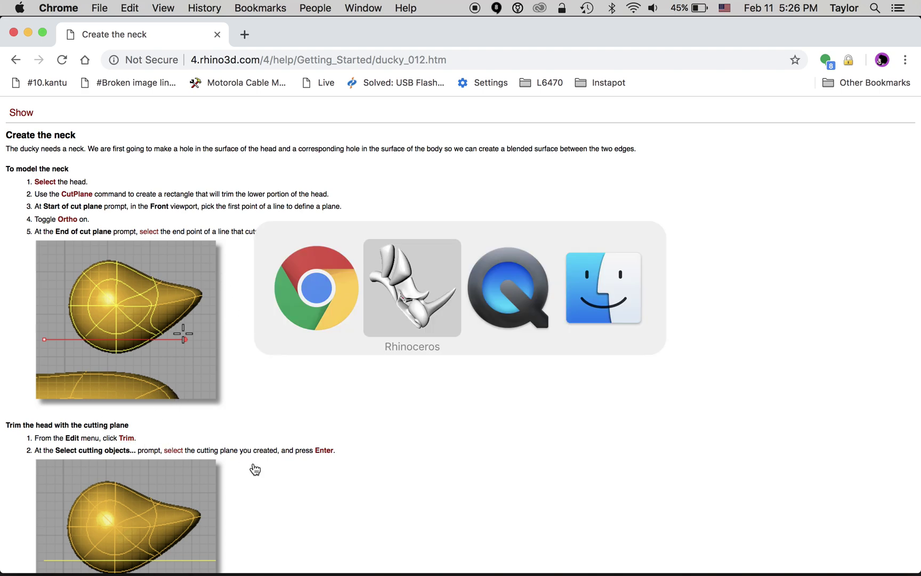
{"action": "left_click", "coordinate": [345, 275]}
Step: Trim the head's bottom away along the cutting plane, then delete the plane
{"action": "type", "text": "Trim"}
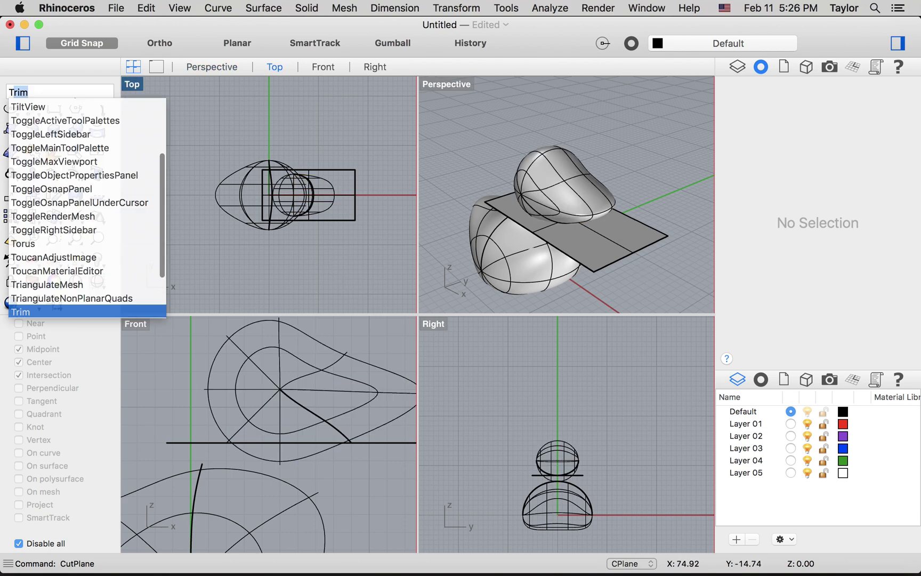
{"action": "key", "text": "Return"}
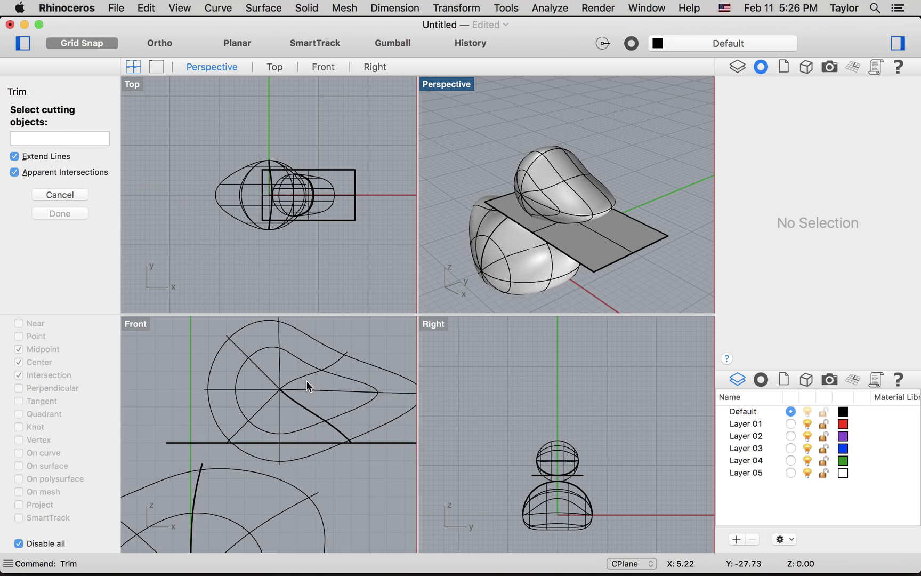
{"action": "left_click", "coordinate": [378, 443]}
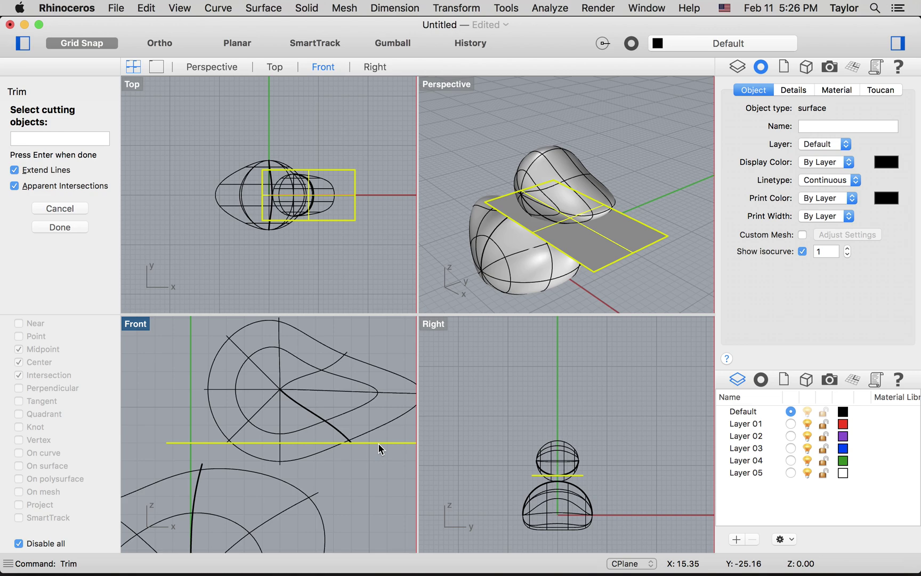
{"action": "key", "text": "Return"}
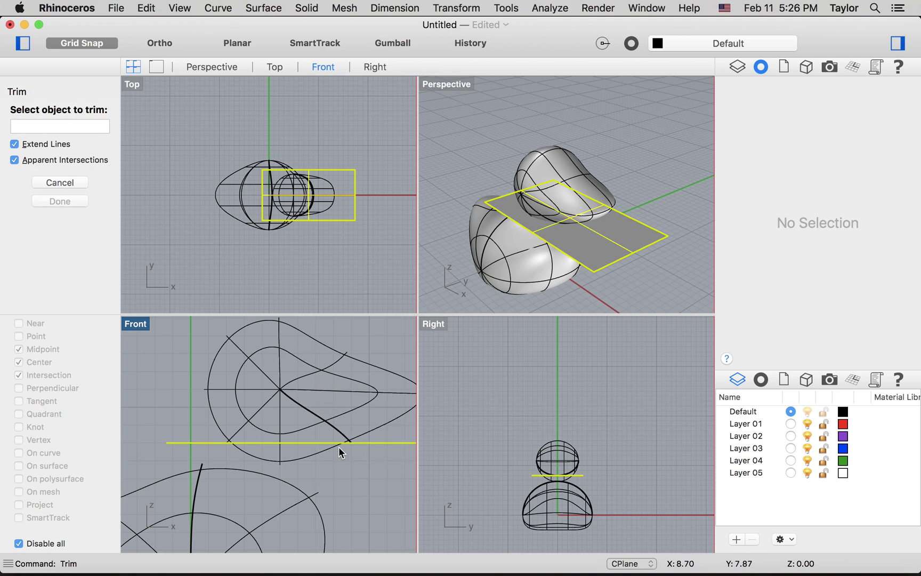
{"action": "left_click", "coordinate": [299, 458]}
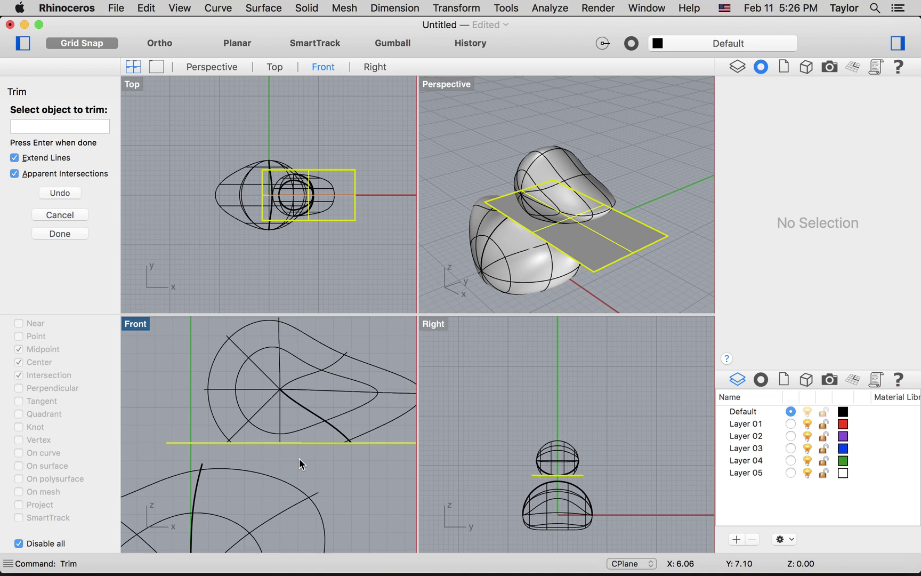
{"action": "key", "text": "Return"}
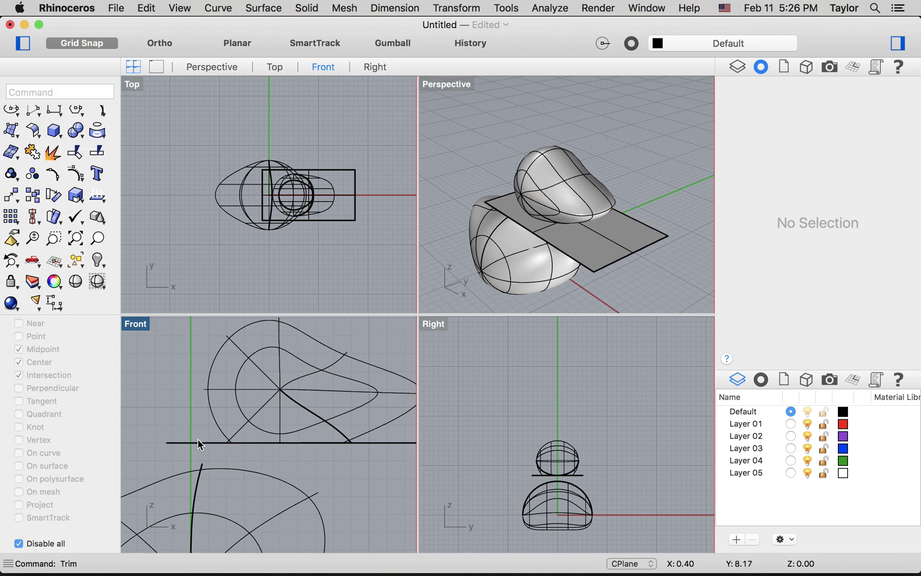
{"action": "left_click", "coordinate": [197, 442]}
{"action": "key", "text": "Delete"}
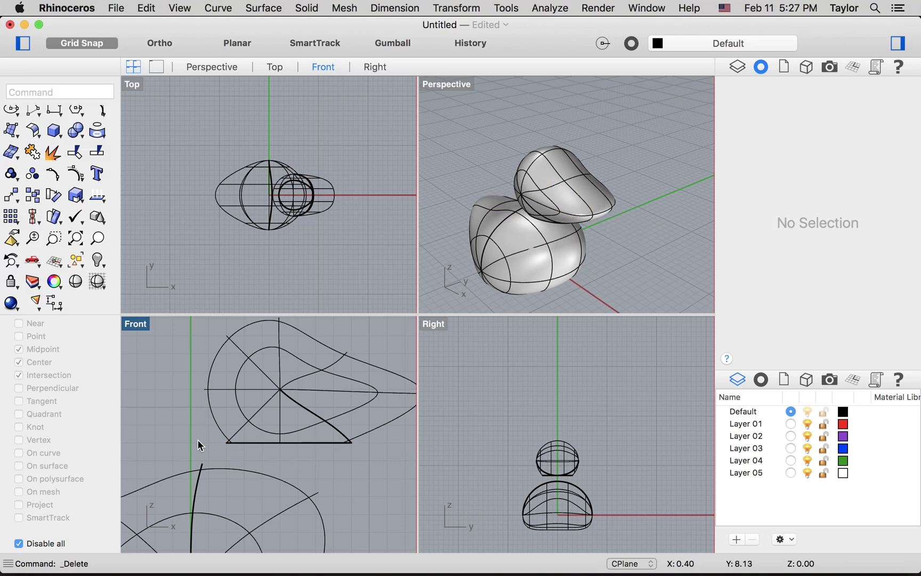
Step: Move the trimmed head left so it sits back over the body
{"action": "left_click", "coordinate": [338, 442]}
{"action": "left_click_drag", "start_coordinate": [335, 426], "coordinate": [291, 436]}
{"action": "left_click", "coordinate": [360, 477]}
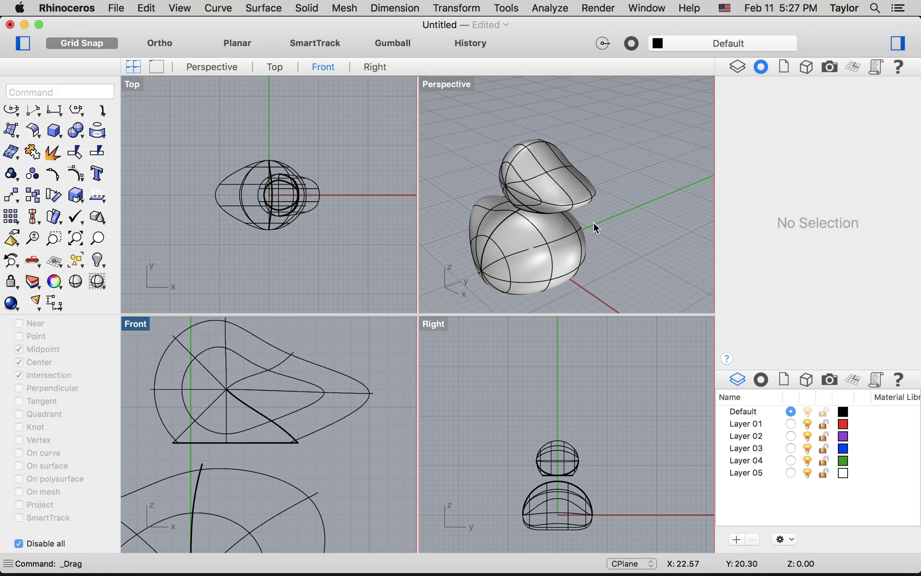
{"action": "right_click", "coordinate": [529, 240]}
{"action": "right_click_drag", "start_coordinate": [530, 243], "coordinate": [578, 214]}
Step: Extrude the head's bottom edge curve down into the body as a solid neck cylinder
{"action": "type", "text": "ExtrudeCrv"}
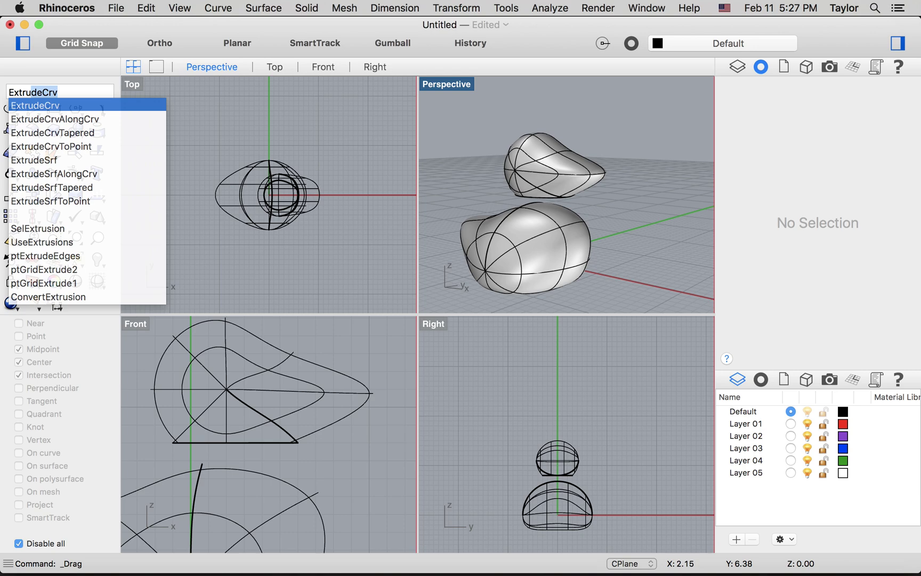
{"action": "key", "text": "Return"}
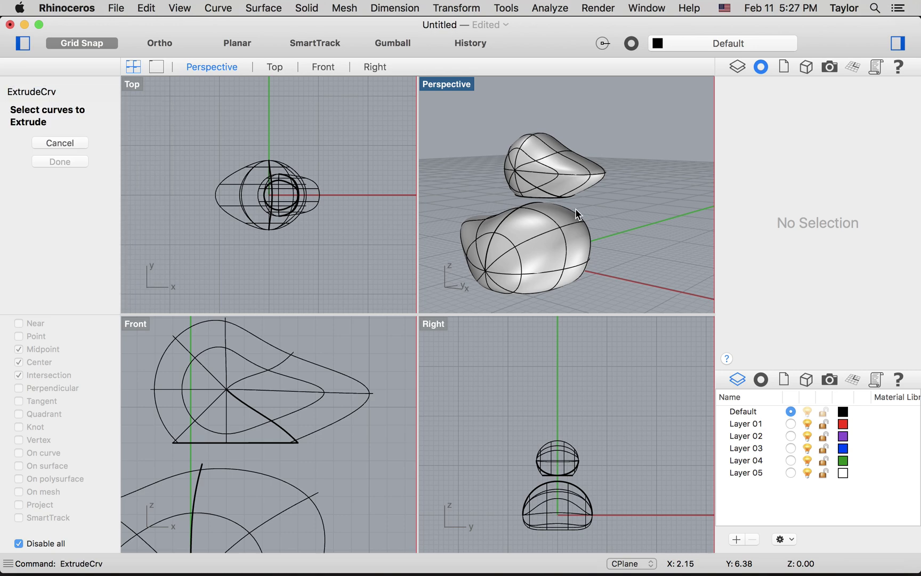
{"action": "scroll", "coordinate": [550, 190], "scroll_direction": "up", "scroll_amount": 3}
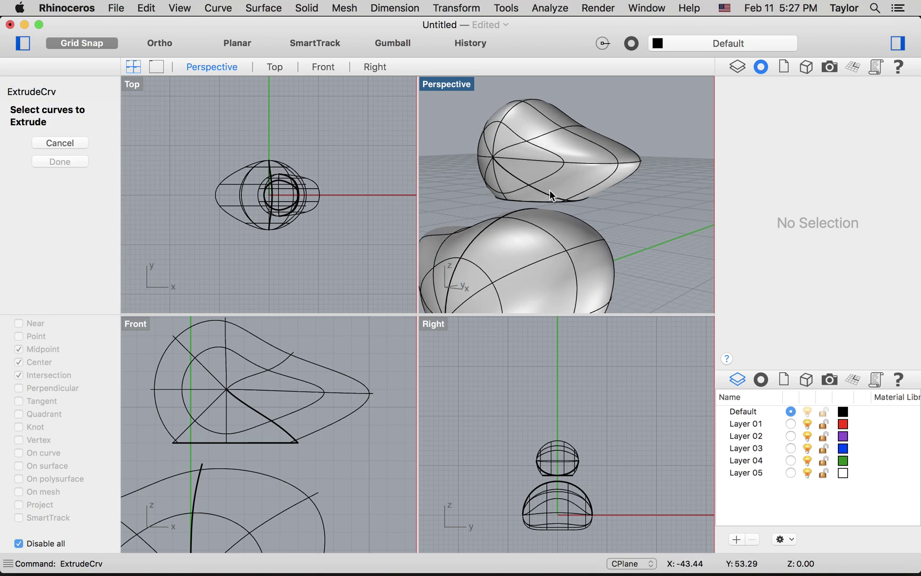
{"action": "left_click", "coordinate": [542, 201]}
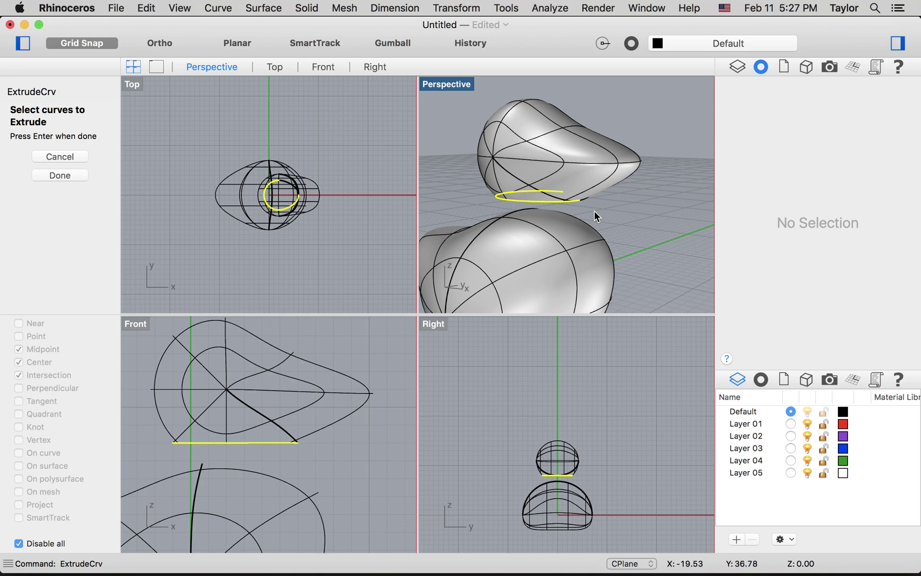
{"action": "right_click_drag", "start_coordinate": [580, 205], "coordinate": [510, 162]}
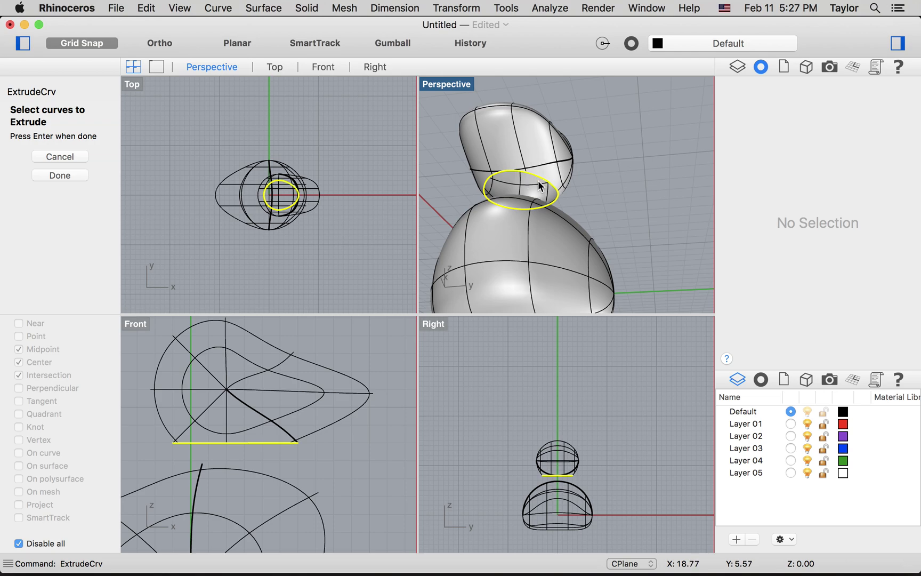
{"action": "right_click_drag", "start_coordinate": [539, 184], "coordinate": [585, 217]}
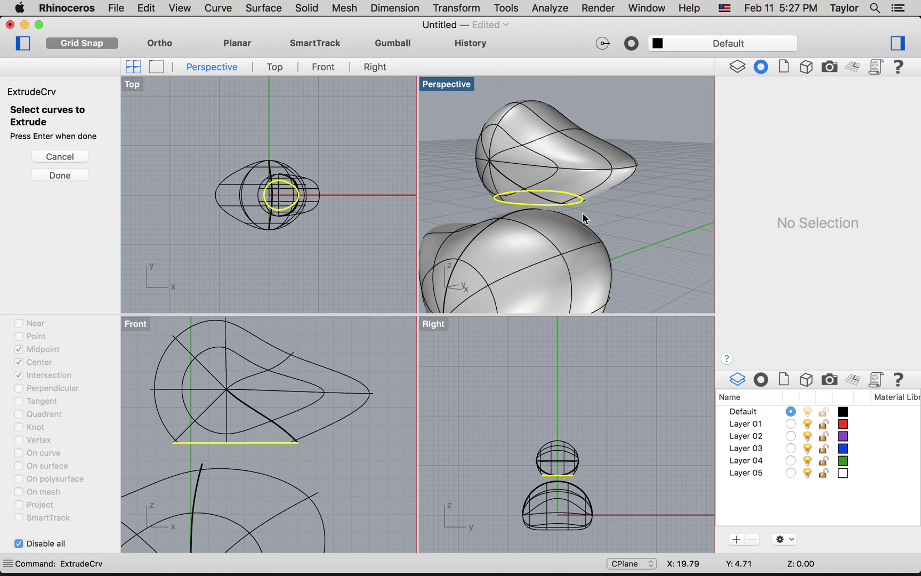
{"action": "key", "text": "Return"}
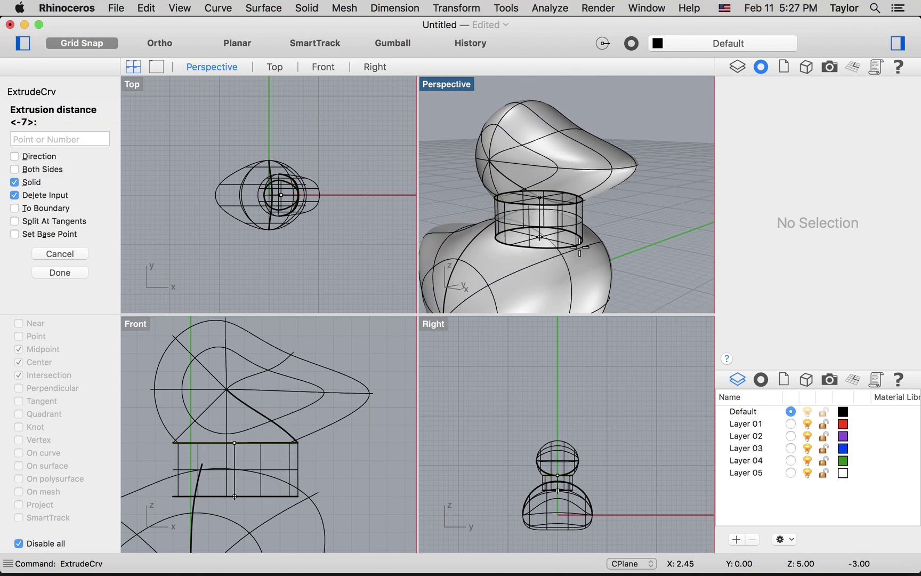
{"action": "left_click", "coordinate": [573, 283]}
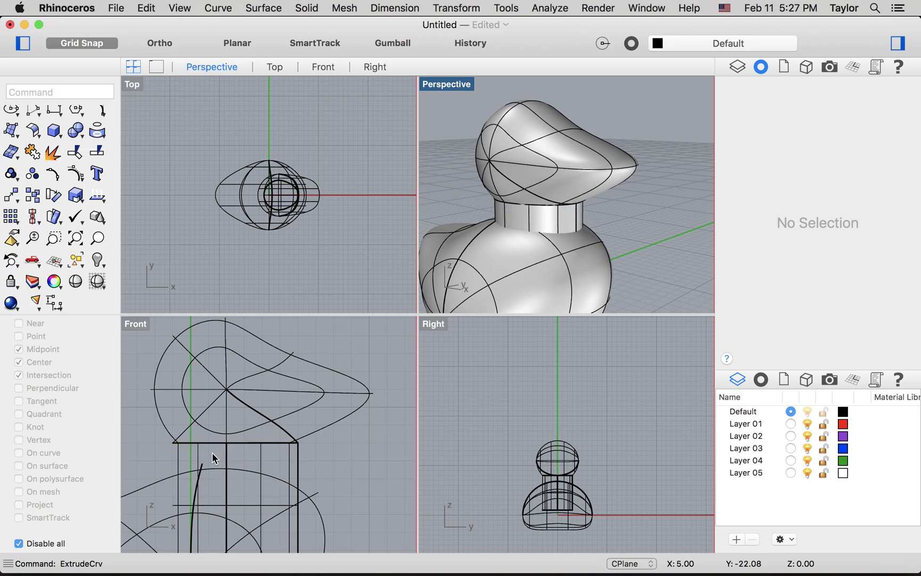
{"action": "scroll", "coordinate": [329, 436], "scroll_direction": "down", "scroll_amount": 5}
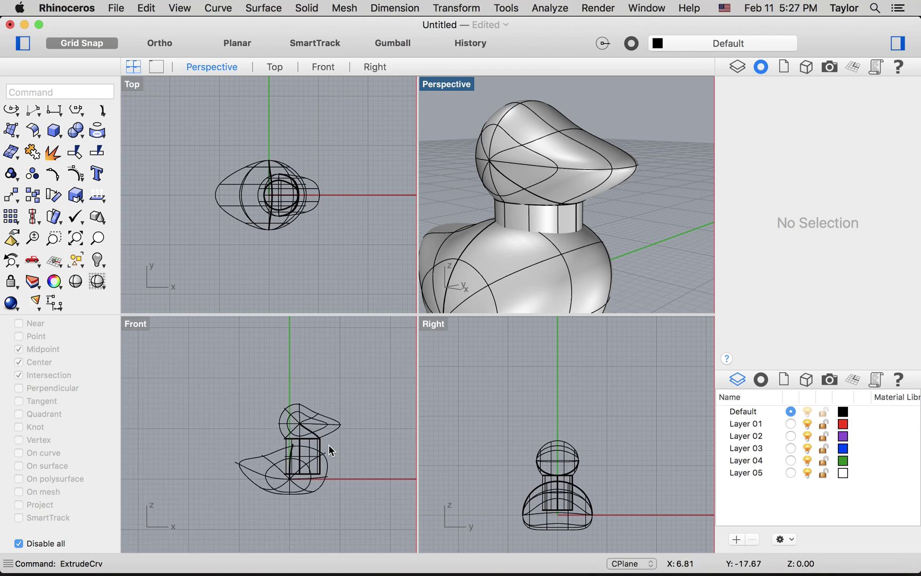
{"action": "scroll", "coordinate": [329, 446], "scroll_direction": "up", "scroll_amount": 5}
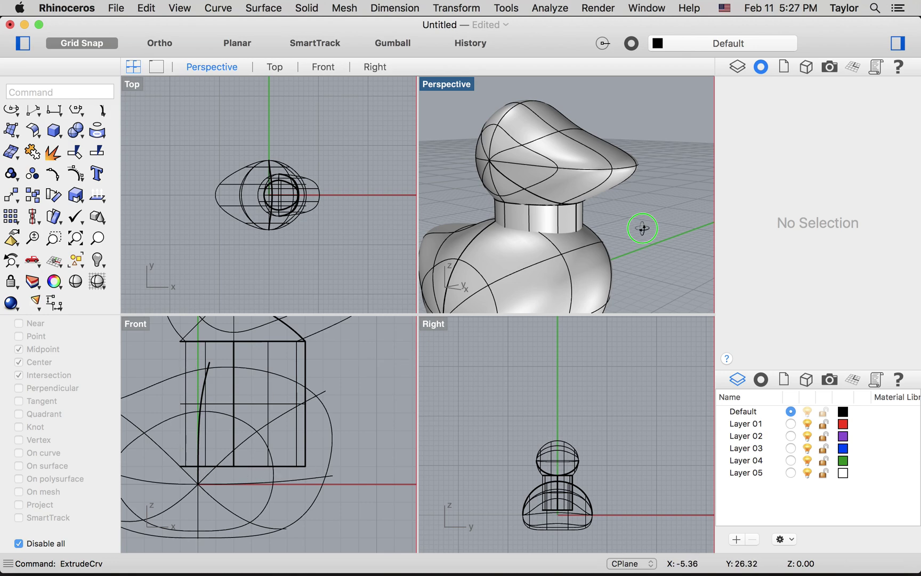
{"action": "right_click_drag", "start_coordinate": [643, 229], "coordinate": [637, 233]}
{"action": "key", "text": "super+Tab"}
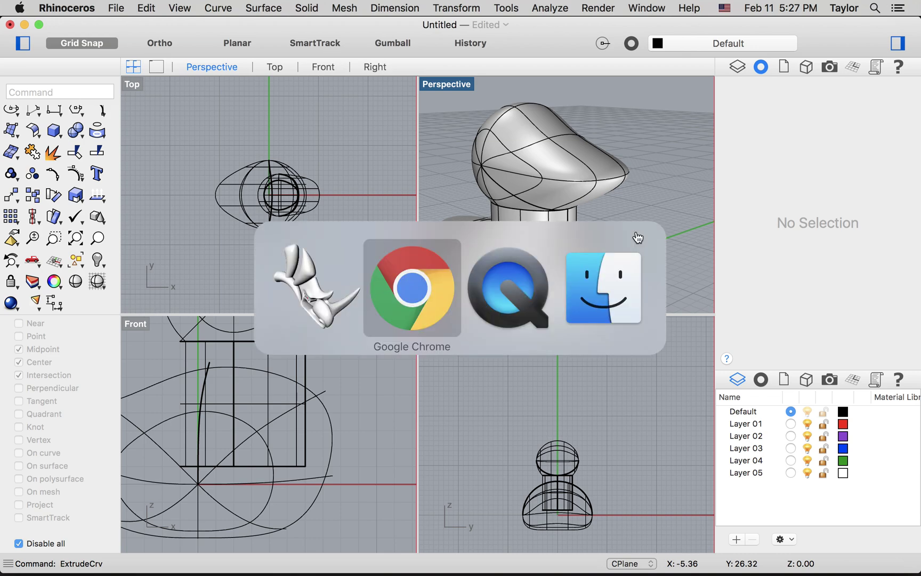
{"action": "scroll", "coordinate": [453, 309], "scroll_direction": "down", "scroll_amount": 5}
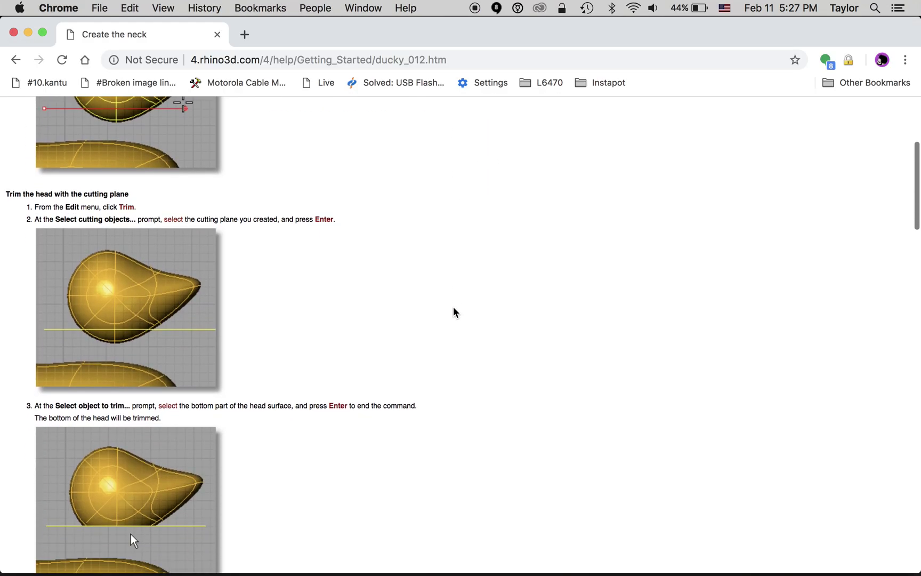
{"action": "scroll", "coordinate": [453, 307], "scroll_direction": "down", "scroll_amount": 10}
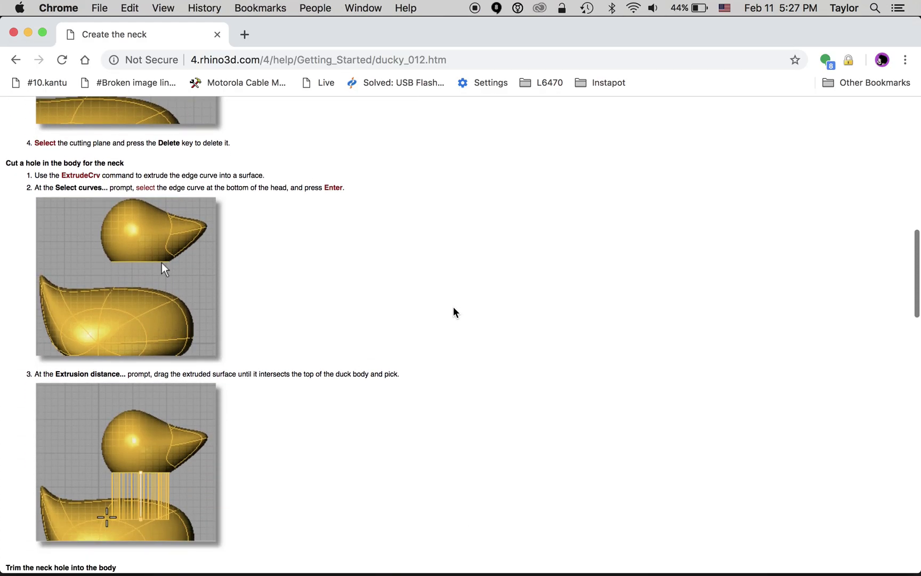
{"action": "scroll", "coordinate": [454, 309], "scroll_direction": "down", "scroll_amount": 7}
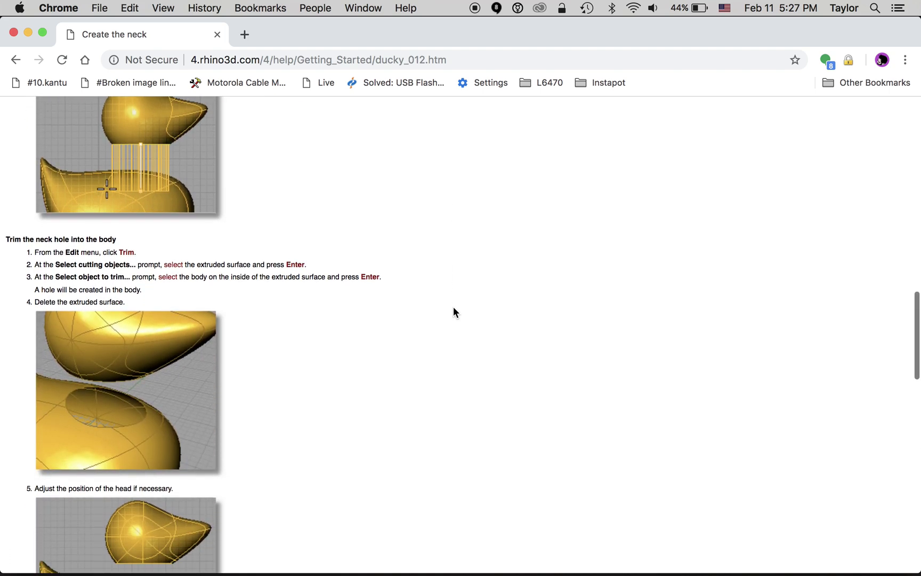
{"action": "scroll", "coordinate": [453, 308], "scroll_direction": "down", "scroll_amount": 1}
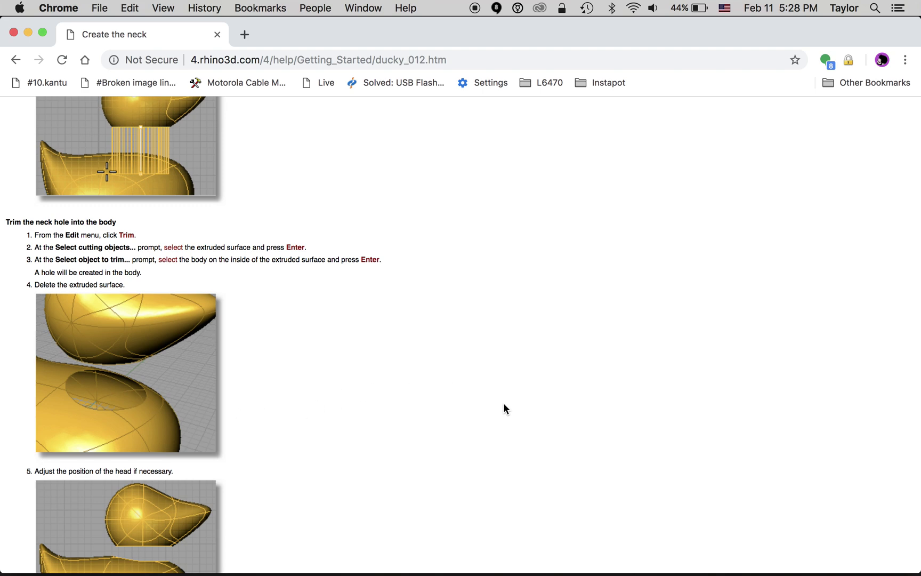
{"action": "key", "text": "super+Tab"}
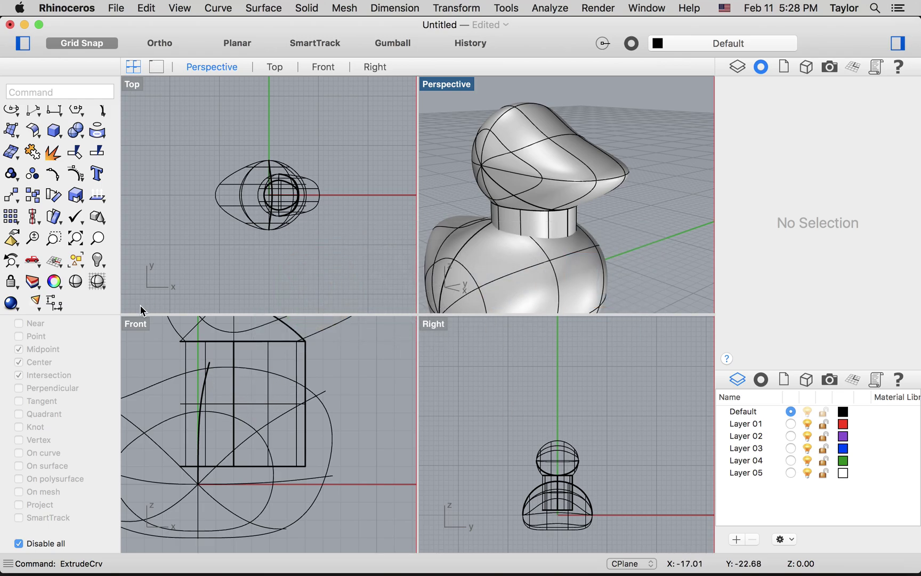
Step: In Front view, trim the body's top inside the neck cylinder to cut a hole
{"action": "left_click", "coordinate": [130, 327]}
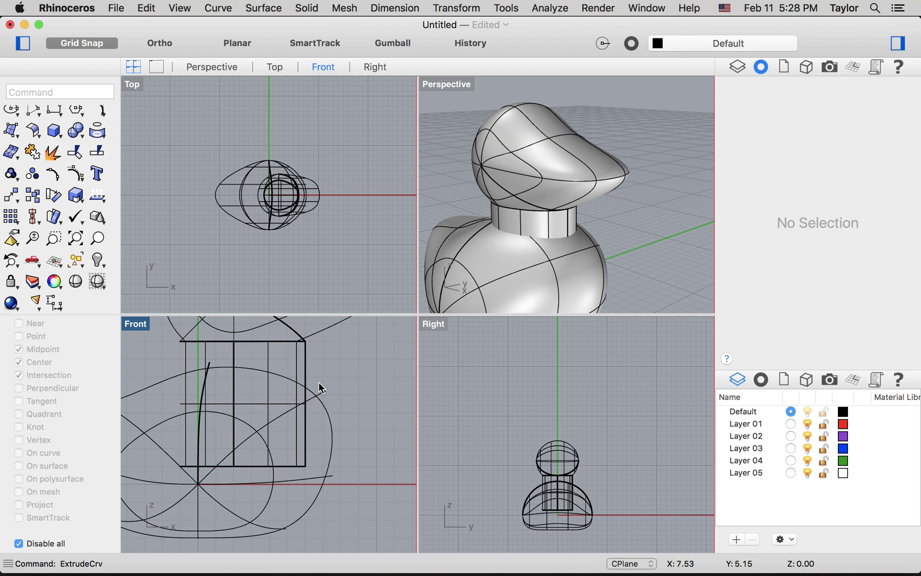
{"action": "type", "text": "Trim"}
{"action": "key", "text": "Return"}
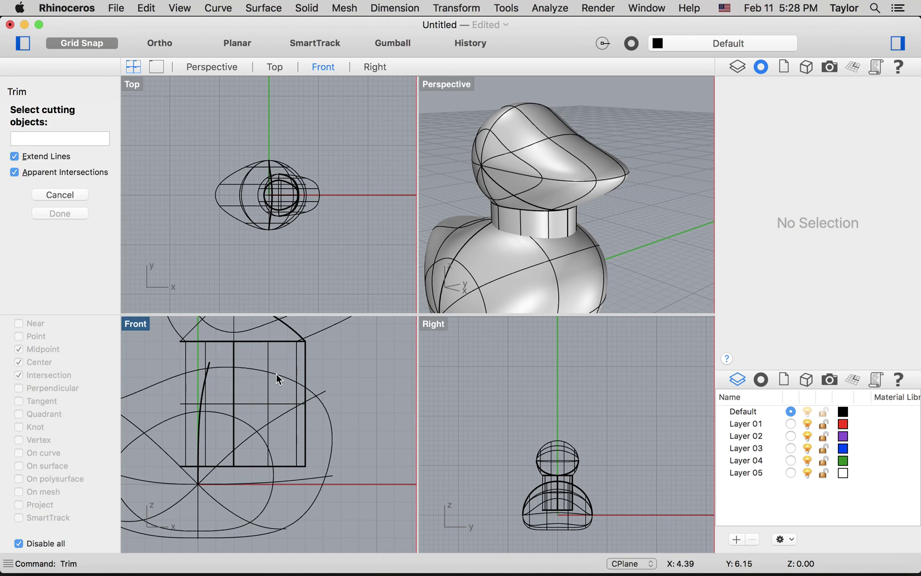
{"action": "left_click", "coordinate": [306, 360]}
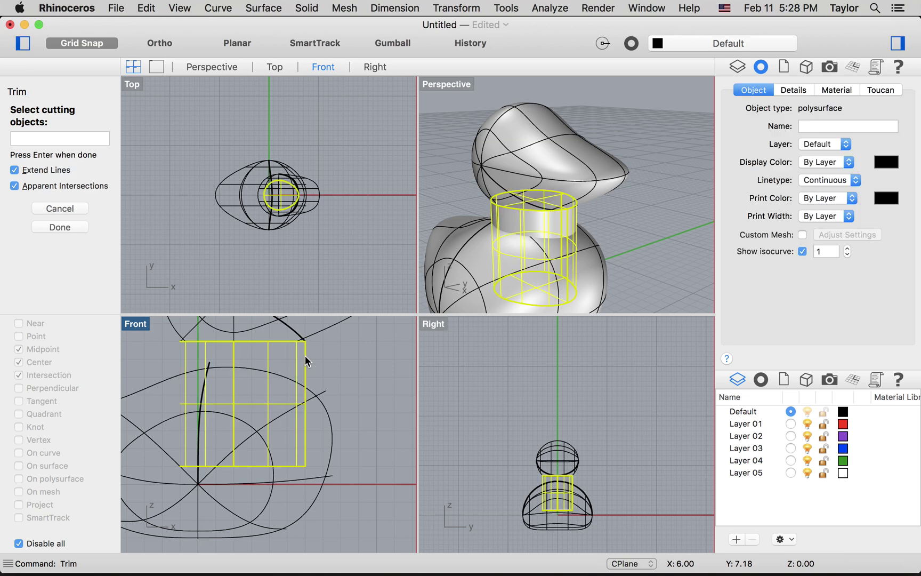
{"action": "key", "text": "Return"}
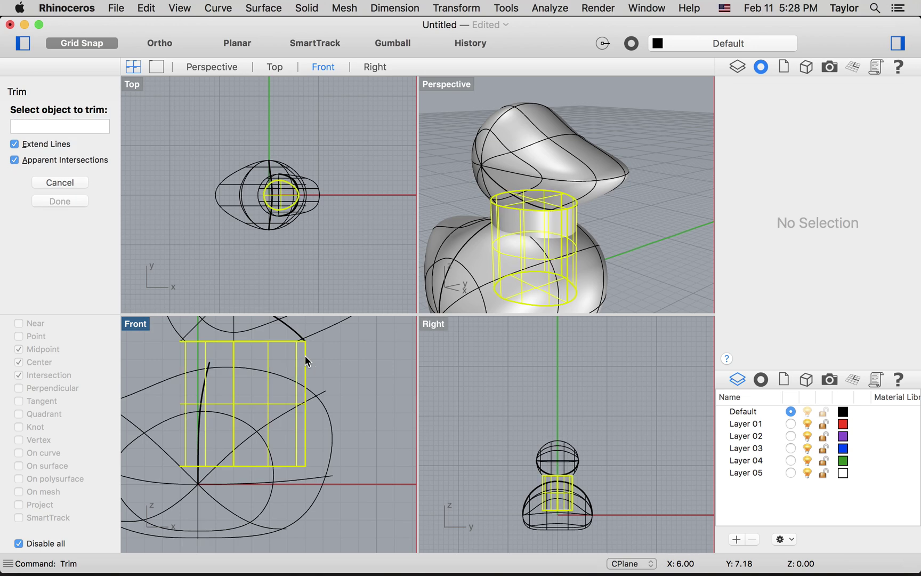
{"action": "left_click", "coordinate": [248, 370]}
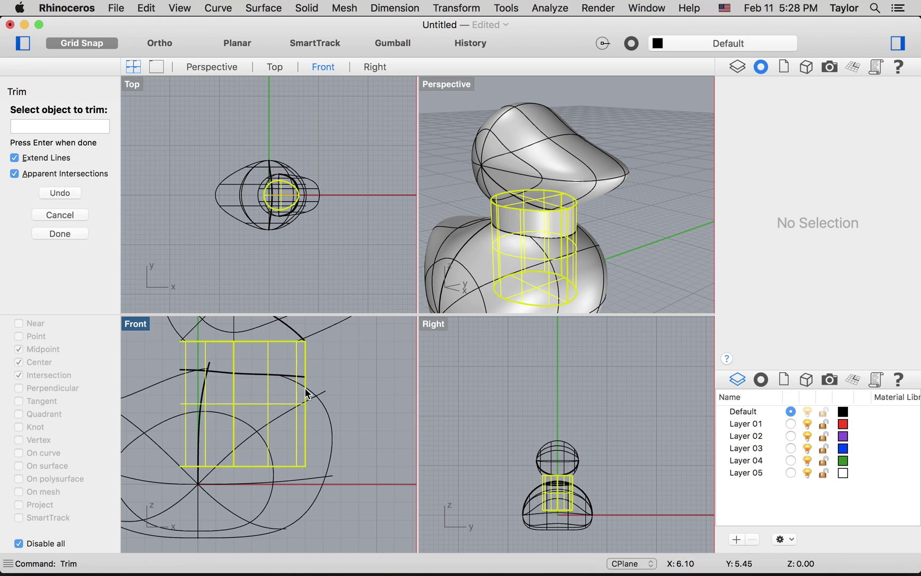
{"action": "left_click", "coordinate": [279, 375]}
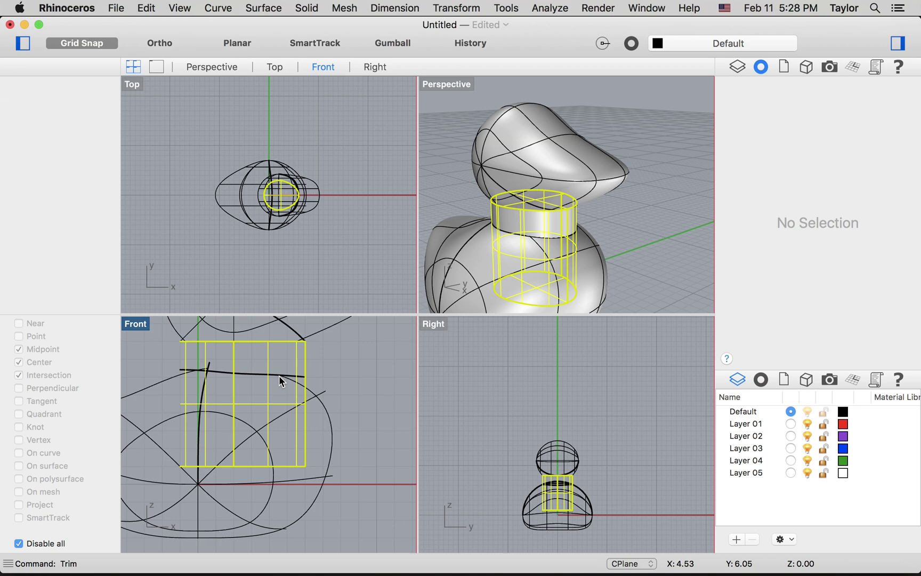
{"action": "key", "text": "Return"}
Step: Delete the neck cylinder and orbit around to inspect the neck hole
{"action": "left_click", "coordinate": [548, 231]}
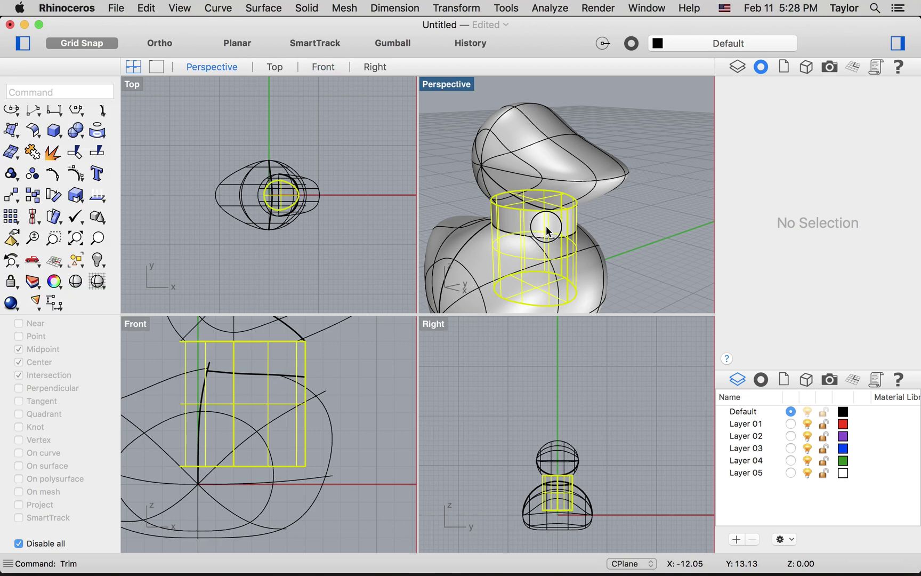
{"action": "key", "text": "Delete"}
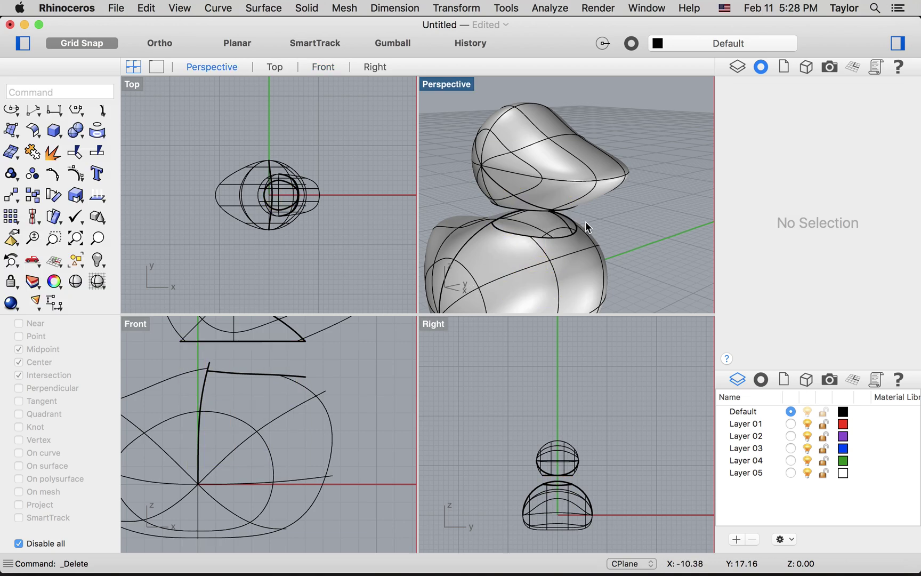
{"action": "right_click_drag", "start_coordinate": [592, 222], "coordinate": [575, 203]}
{"action": "right_click_drag", "start_coordinate": [582, 241], "coordinate": [590, 230]}
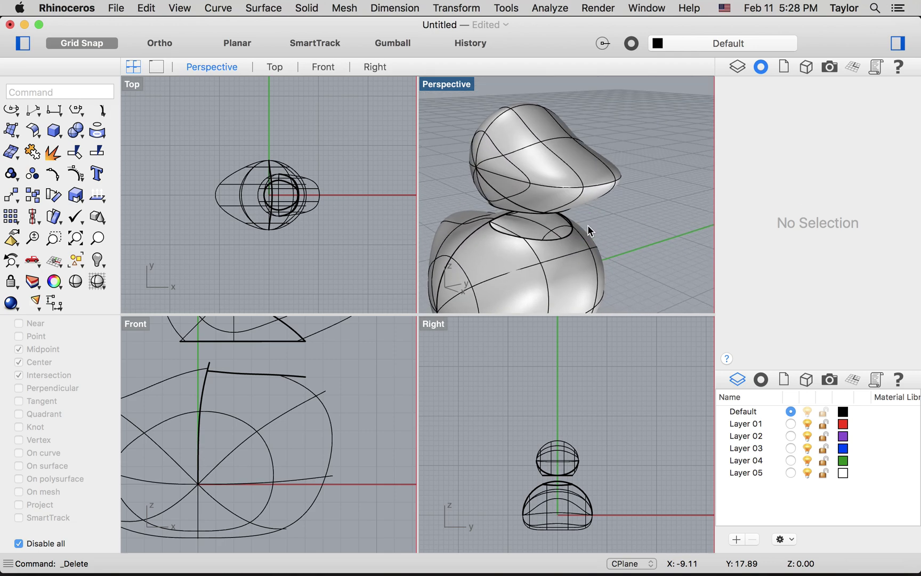